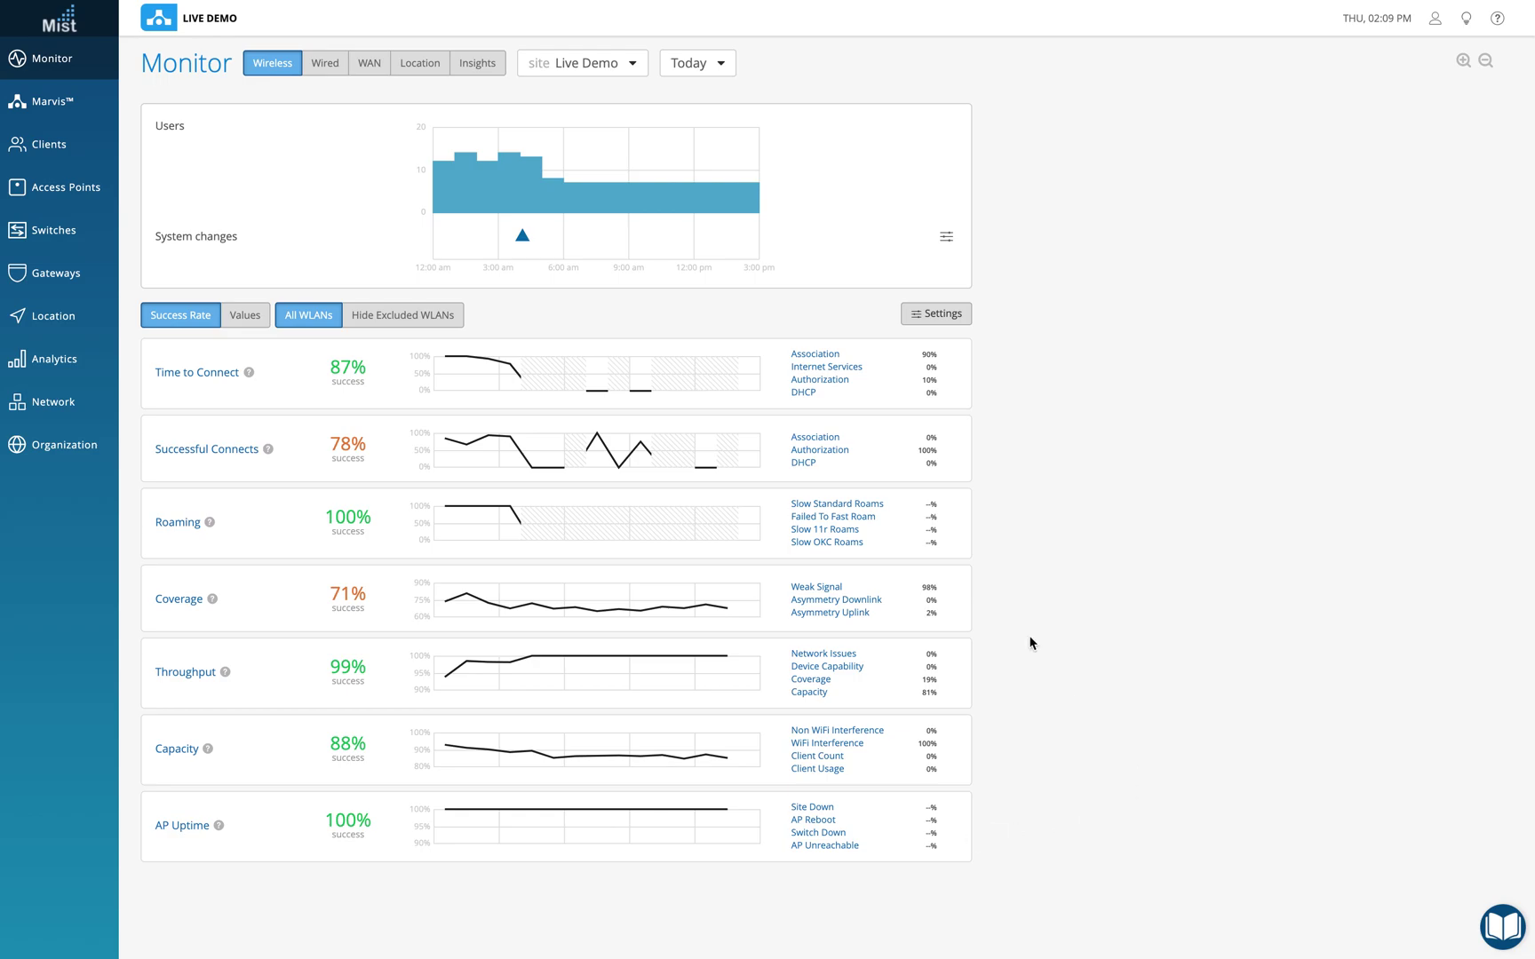
Step: Open the 'Today' time-range menu on the Wireless Monitor page
click(696, 63)
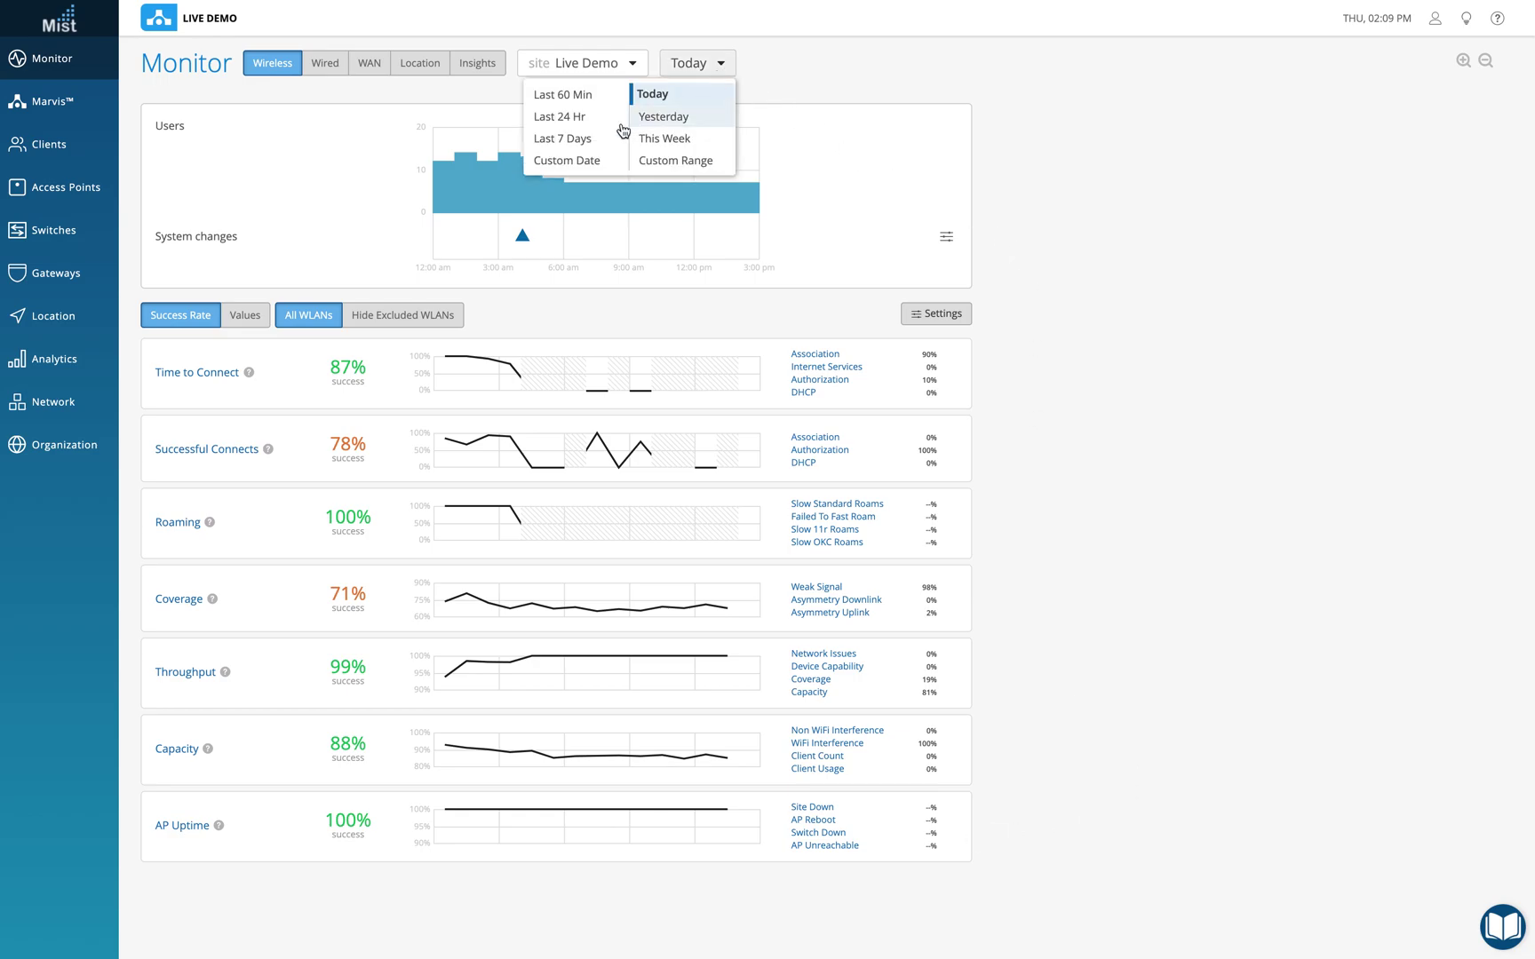
Step: Switch the wireless SLEs to Last 7 Days and bring up Customize Service Levels
click(564, 145)
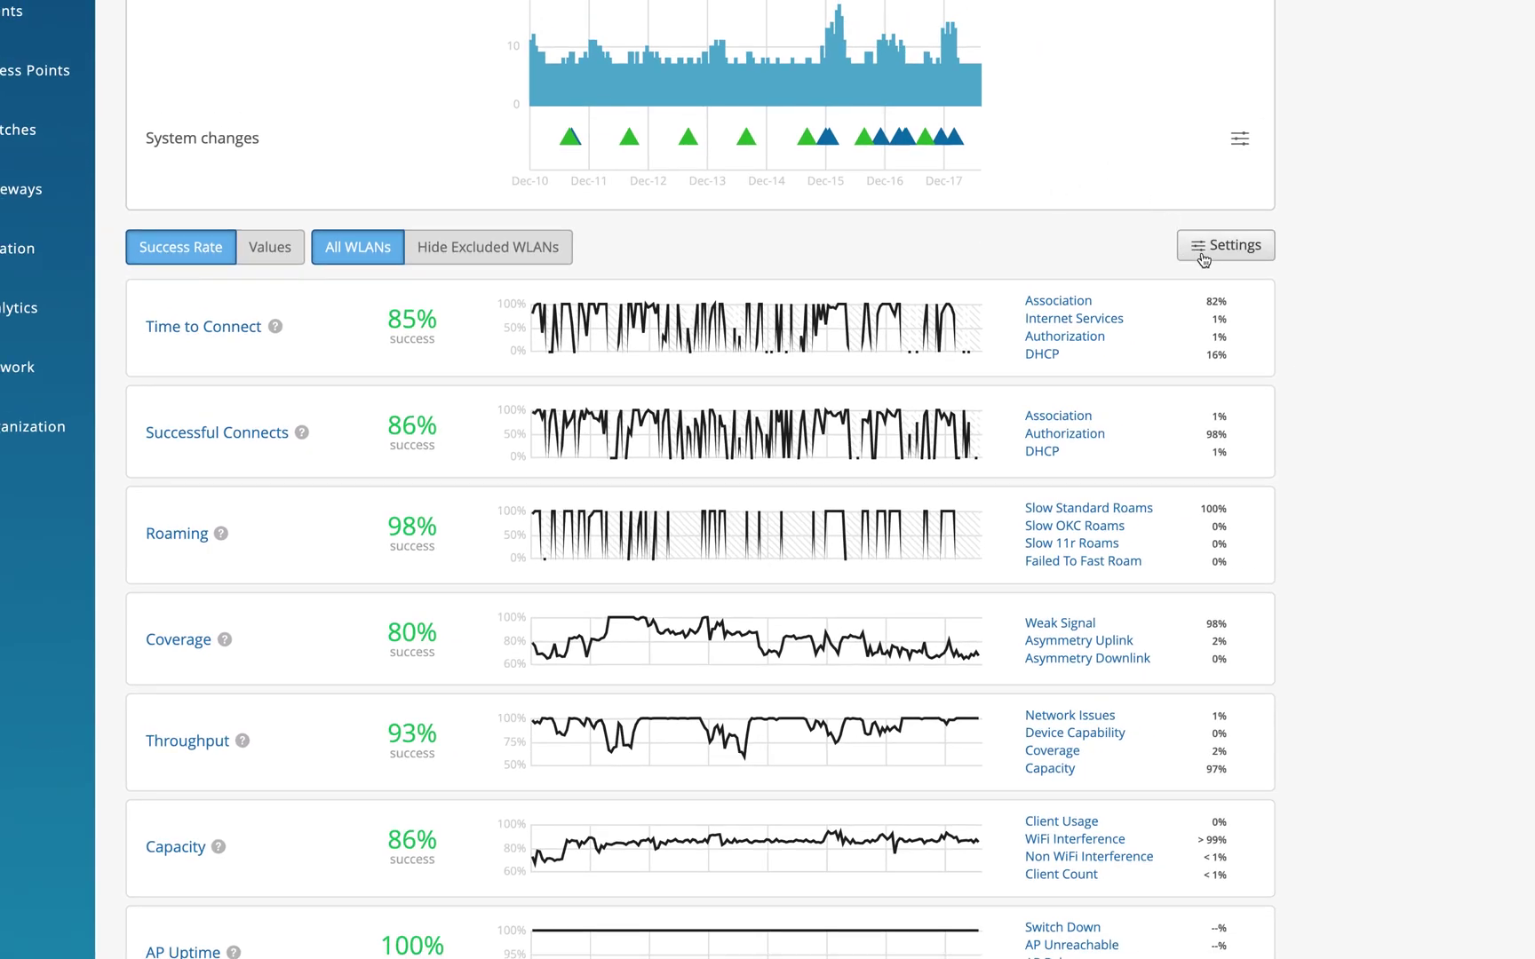
click(1204, 256)
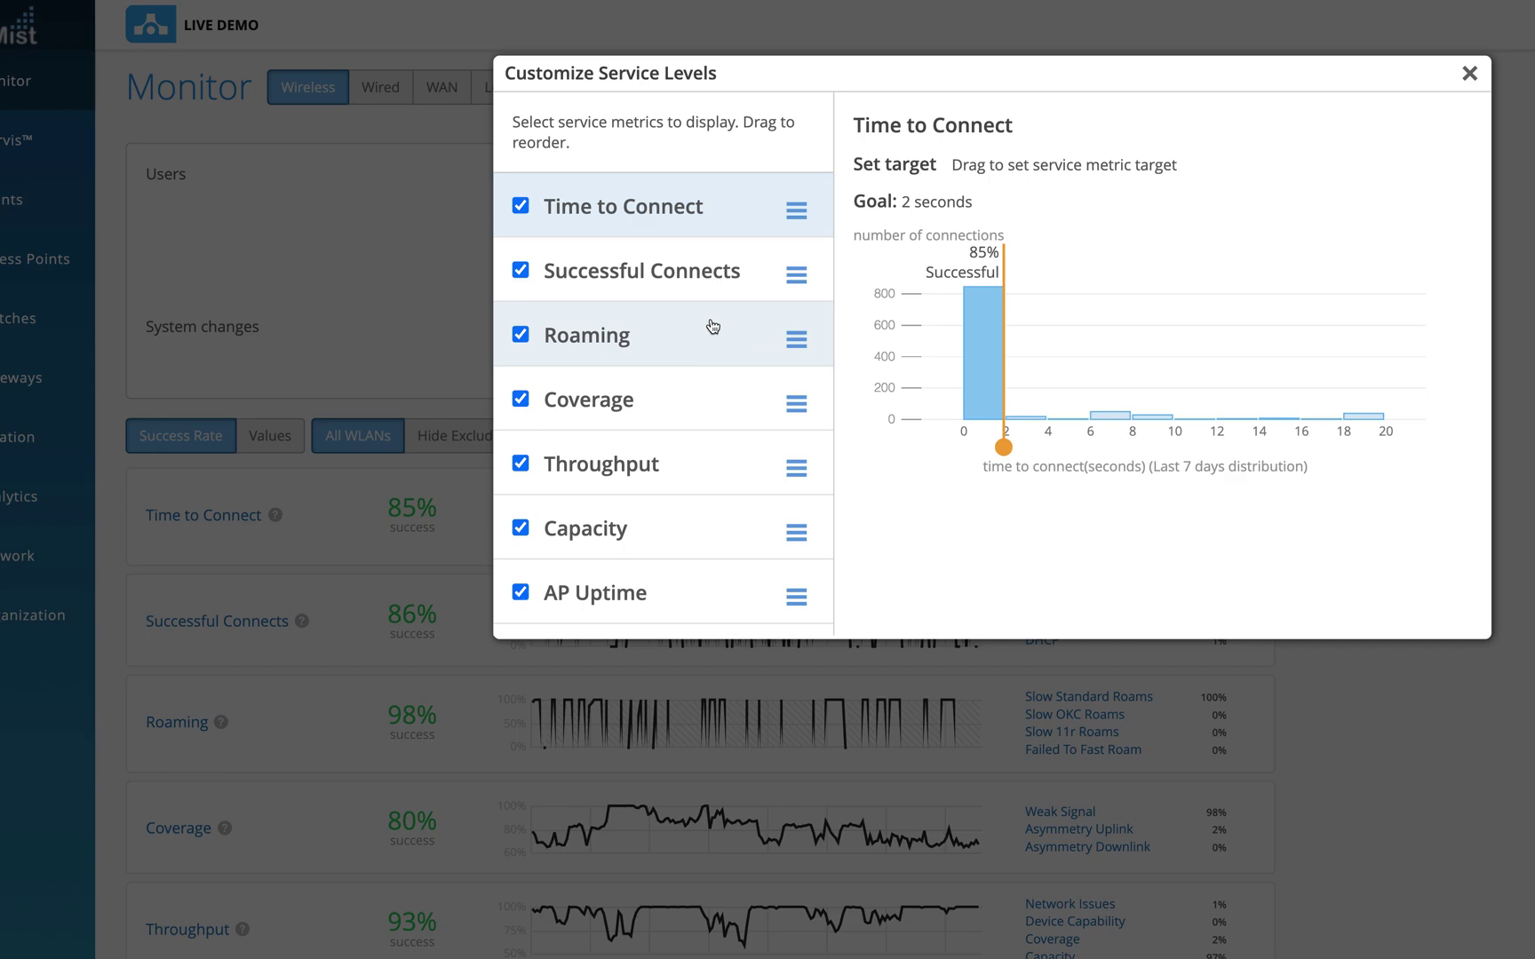
click(668, 340)
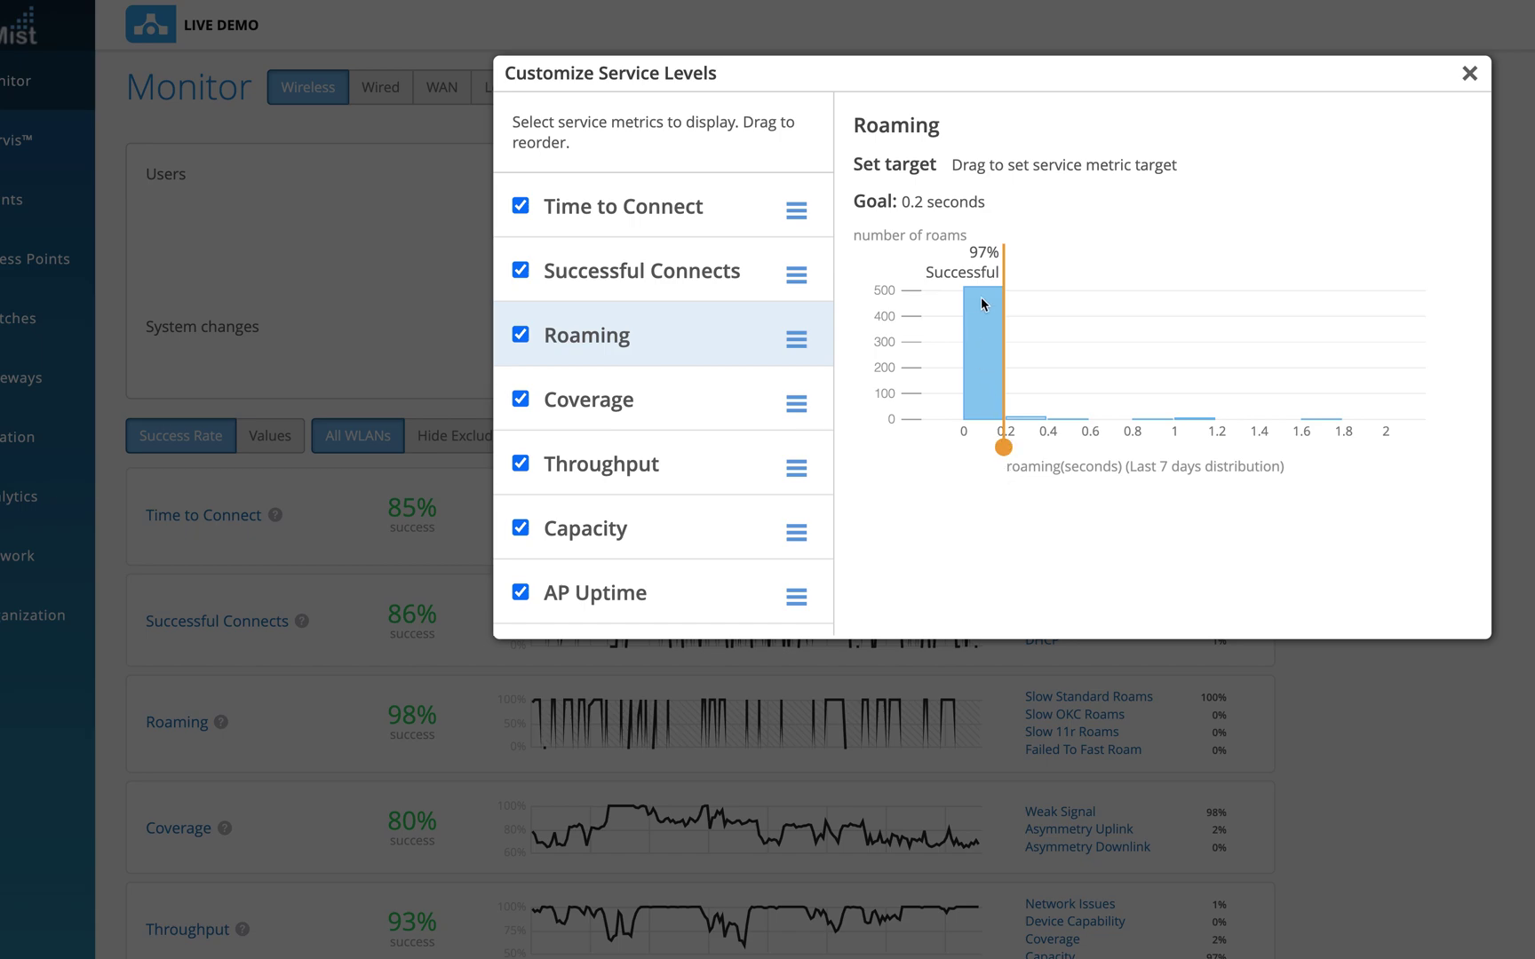
drag(986, 203, 901, 204)
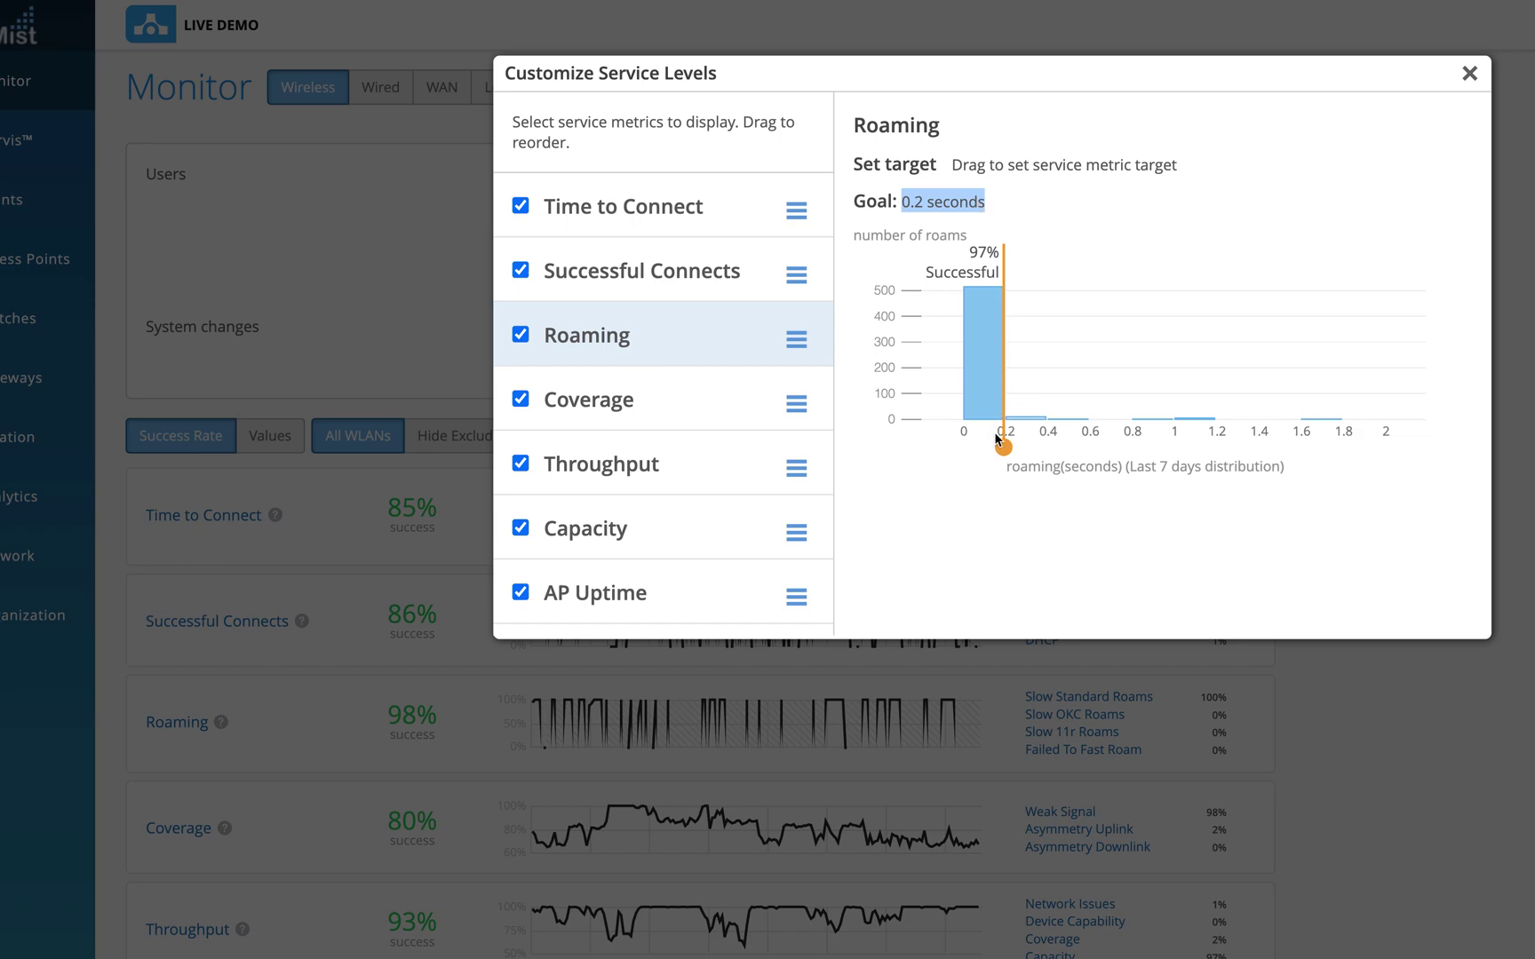
mouse_move(1005, 447)
mouse_down()
mouse_move(1069, 446)
mouse_move(1005, 446)
mouse_up()
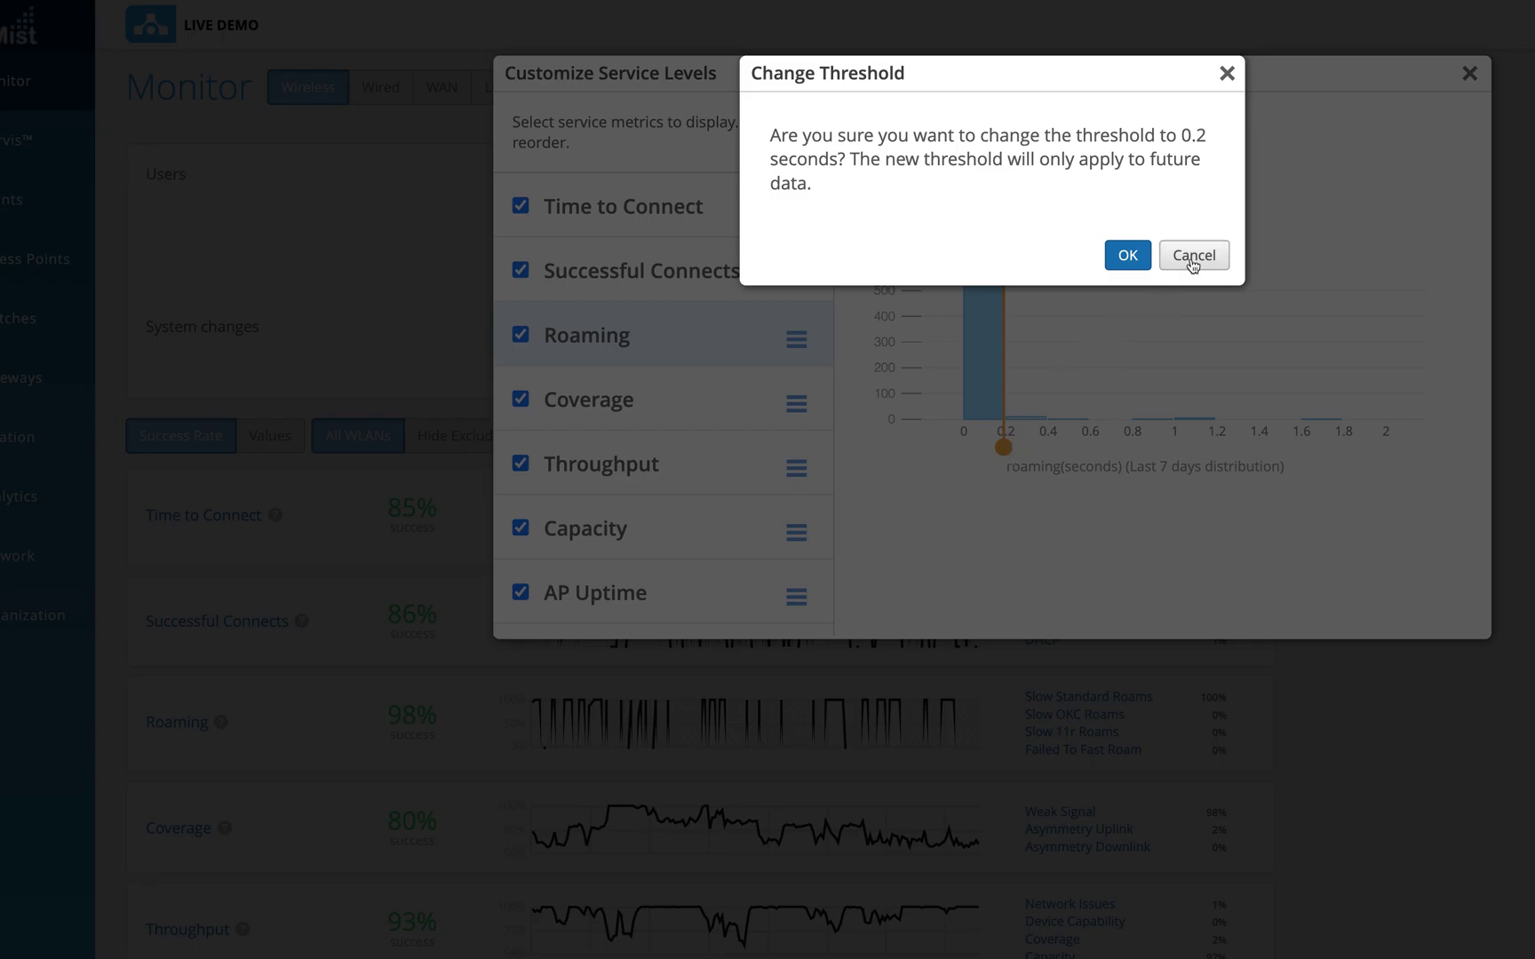
click(1193, 255)
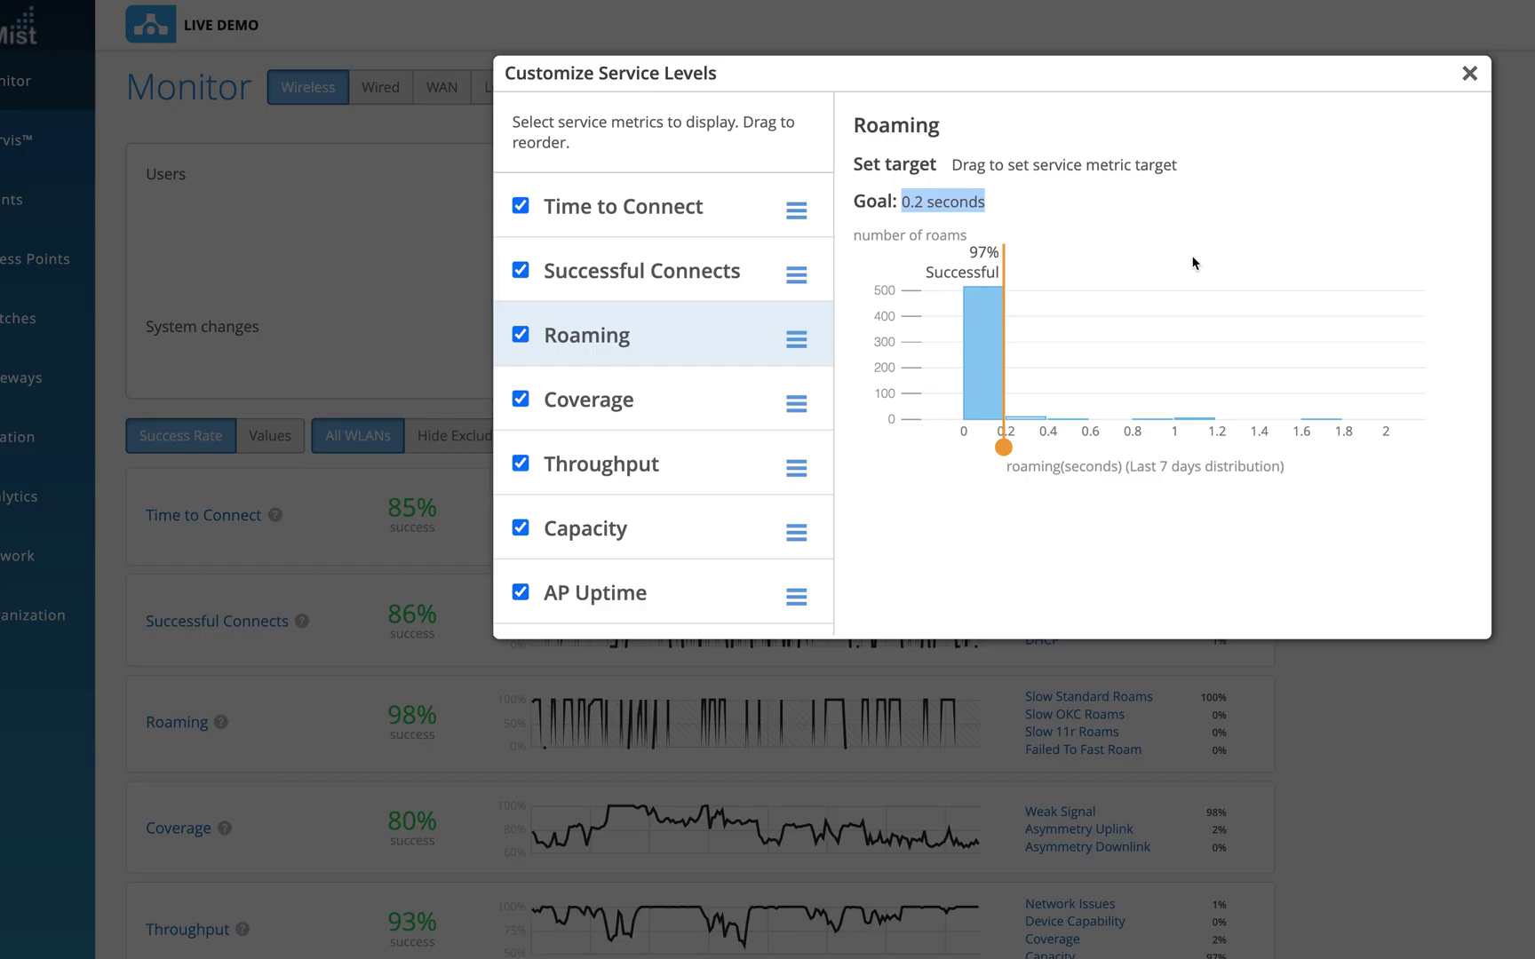
click(1468, 73)
scroll(477, 687, down, 3)
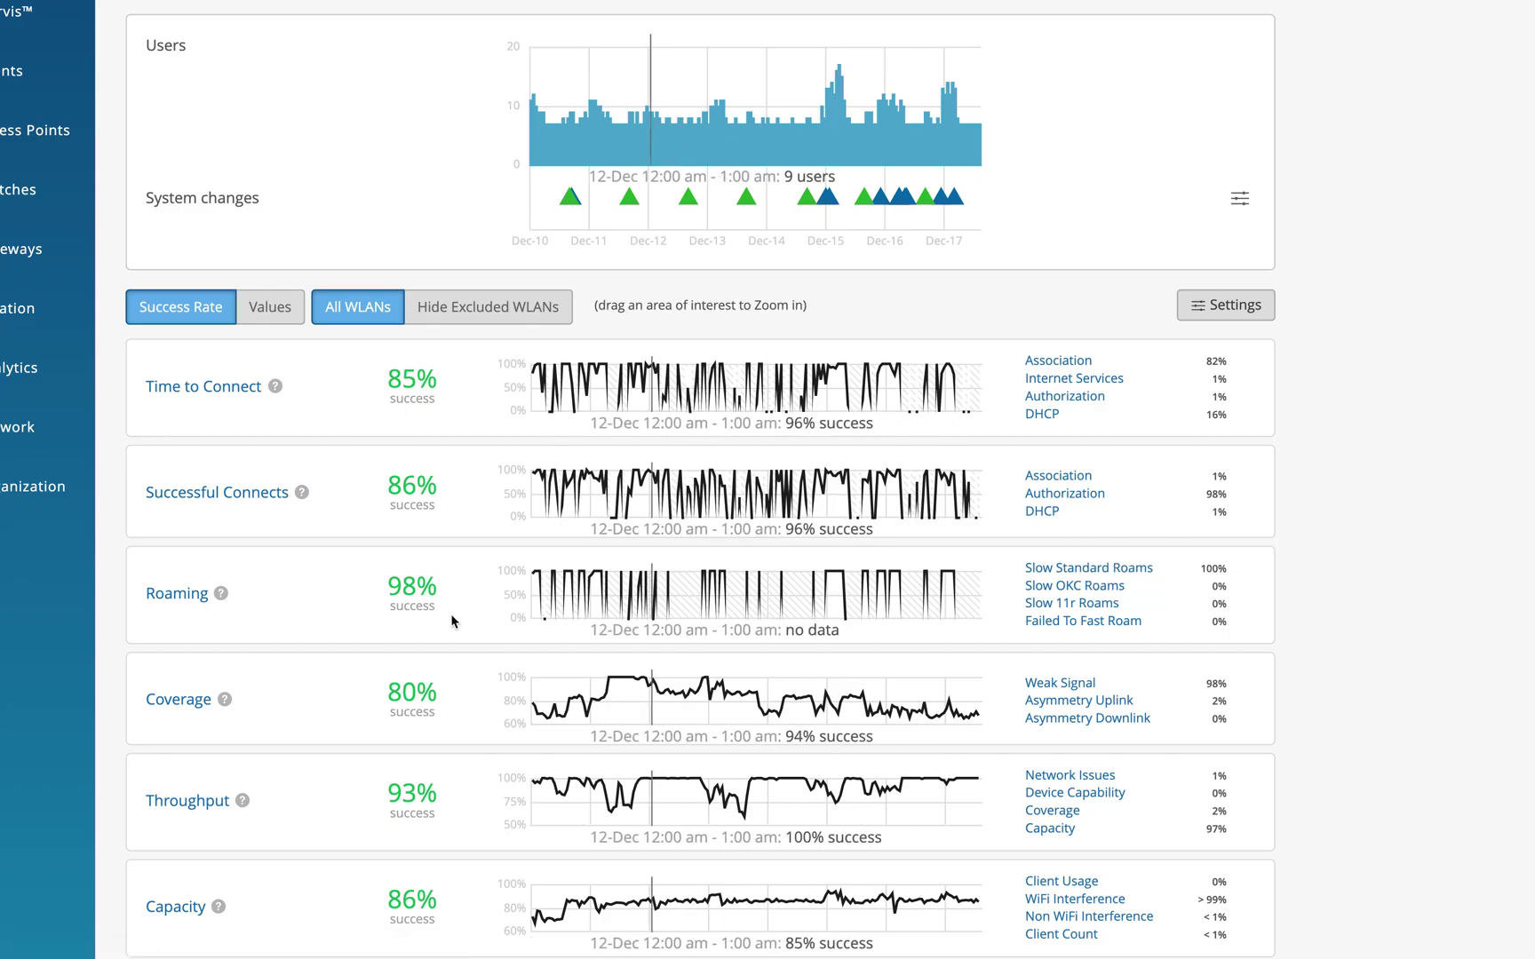
Step: Open the Slow Standard Roams root-cause analysis from the Roaming row
click(1088, 567)
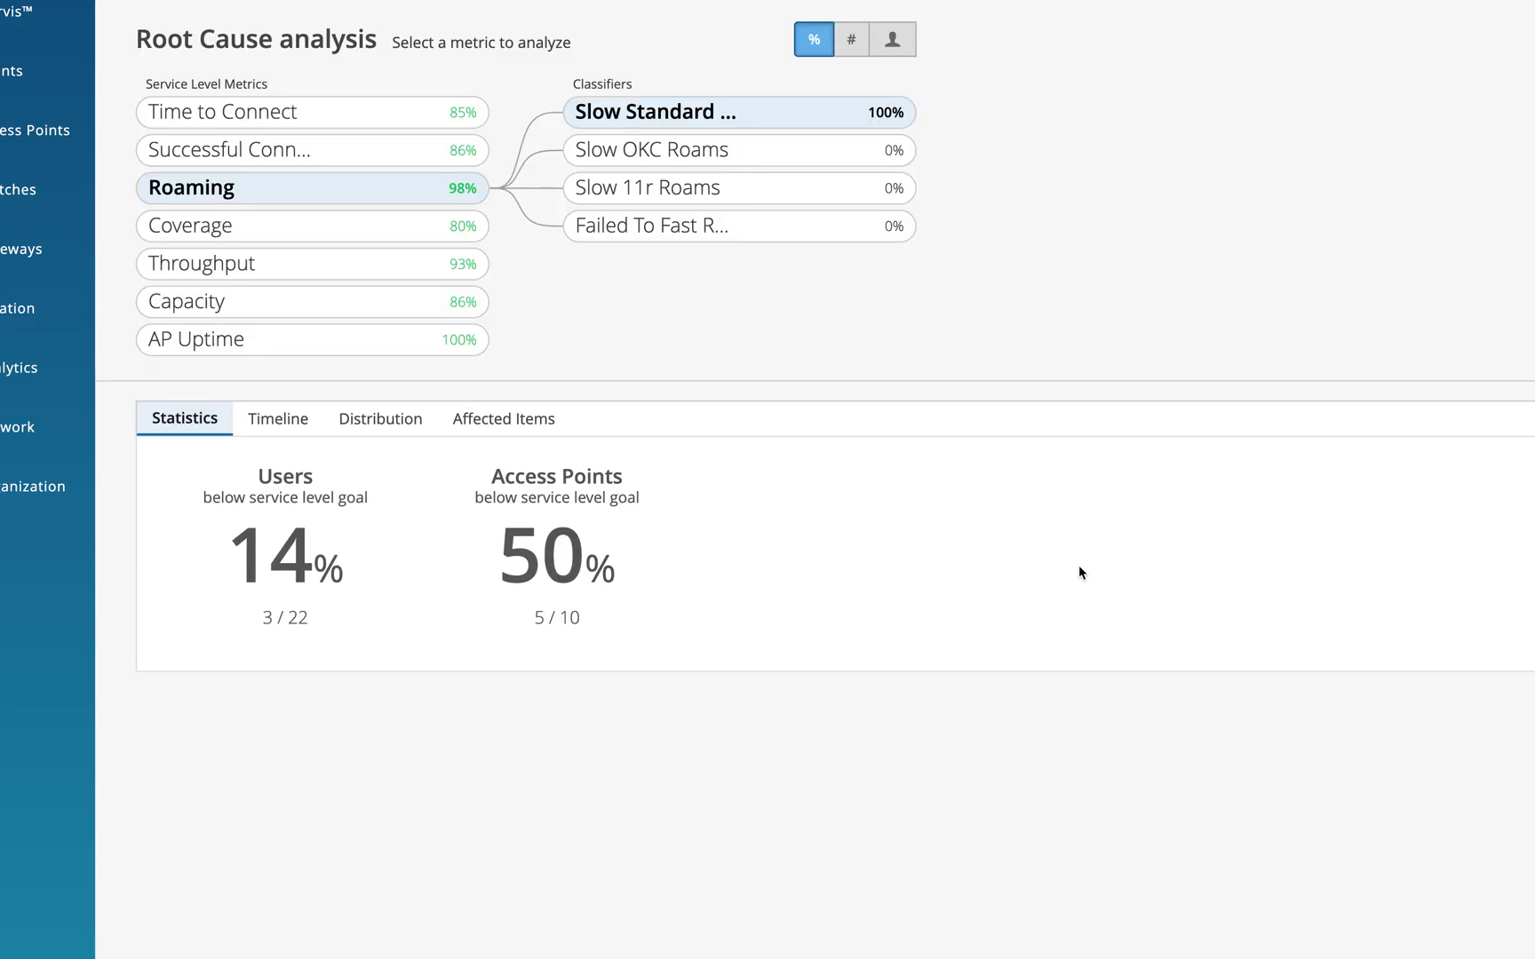
scroll(961, 377, up, 3)
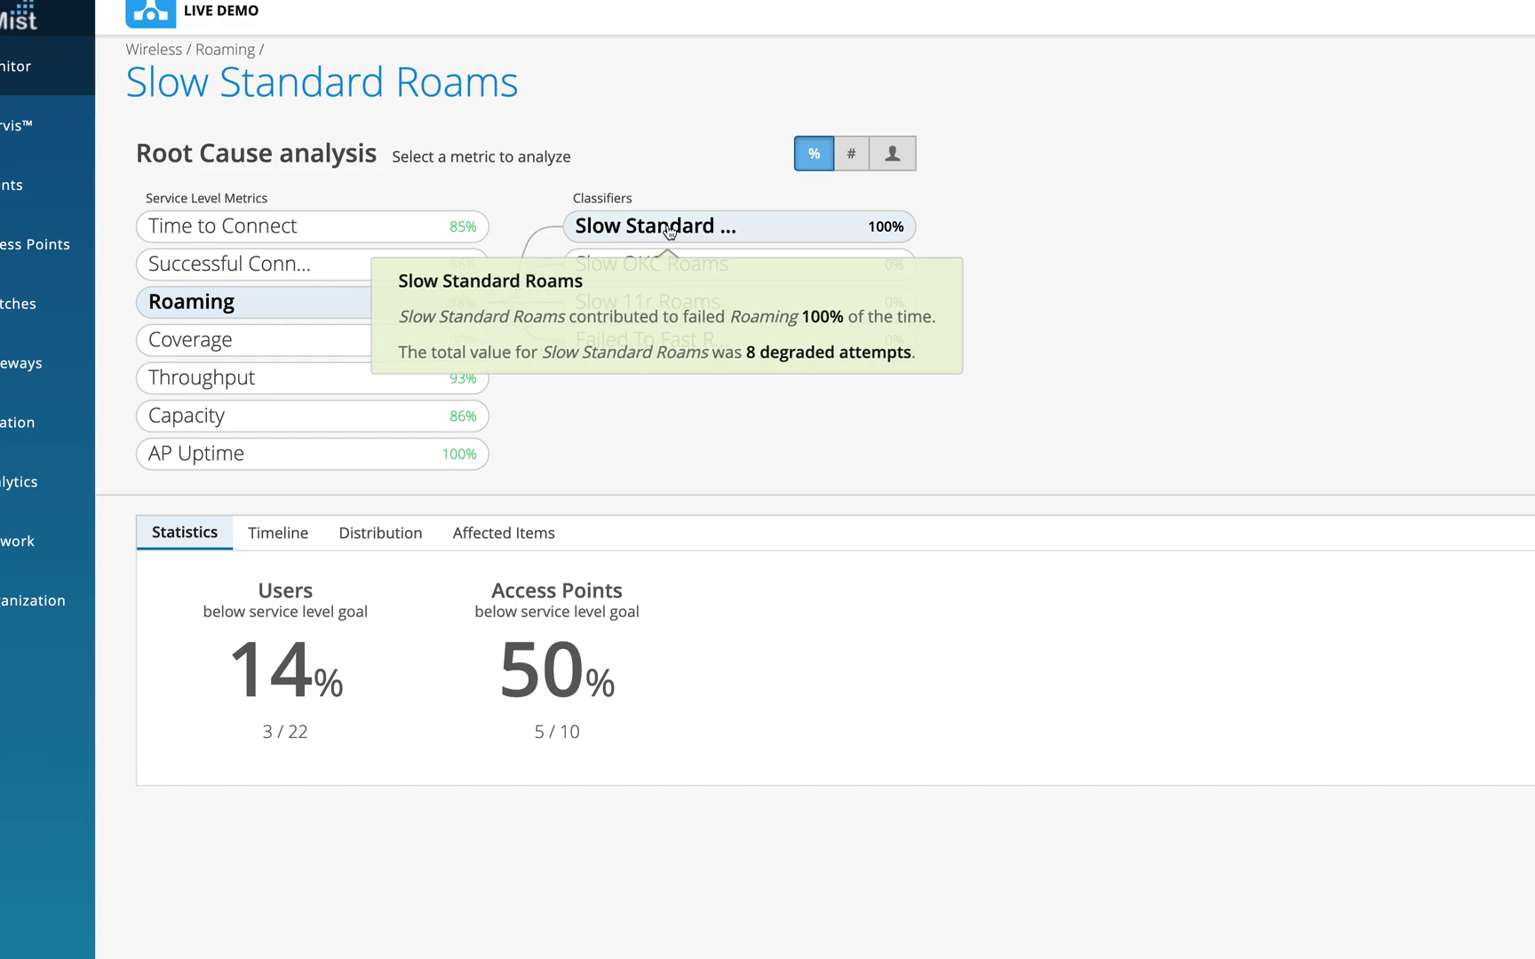
Step: Show Slow Standard Roams as totals and affected-user counts, then go back to Monitor
click(848, 158)
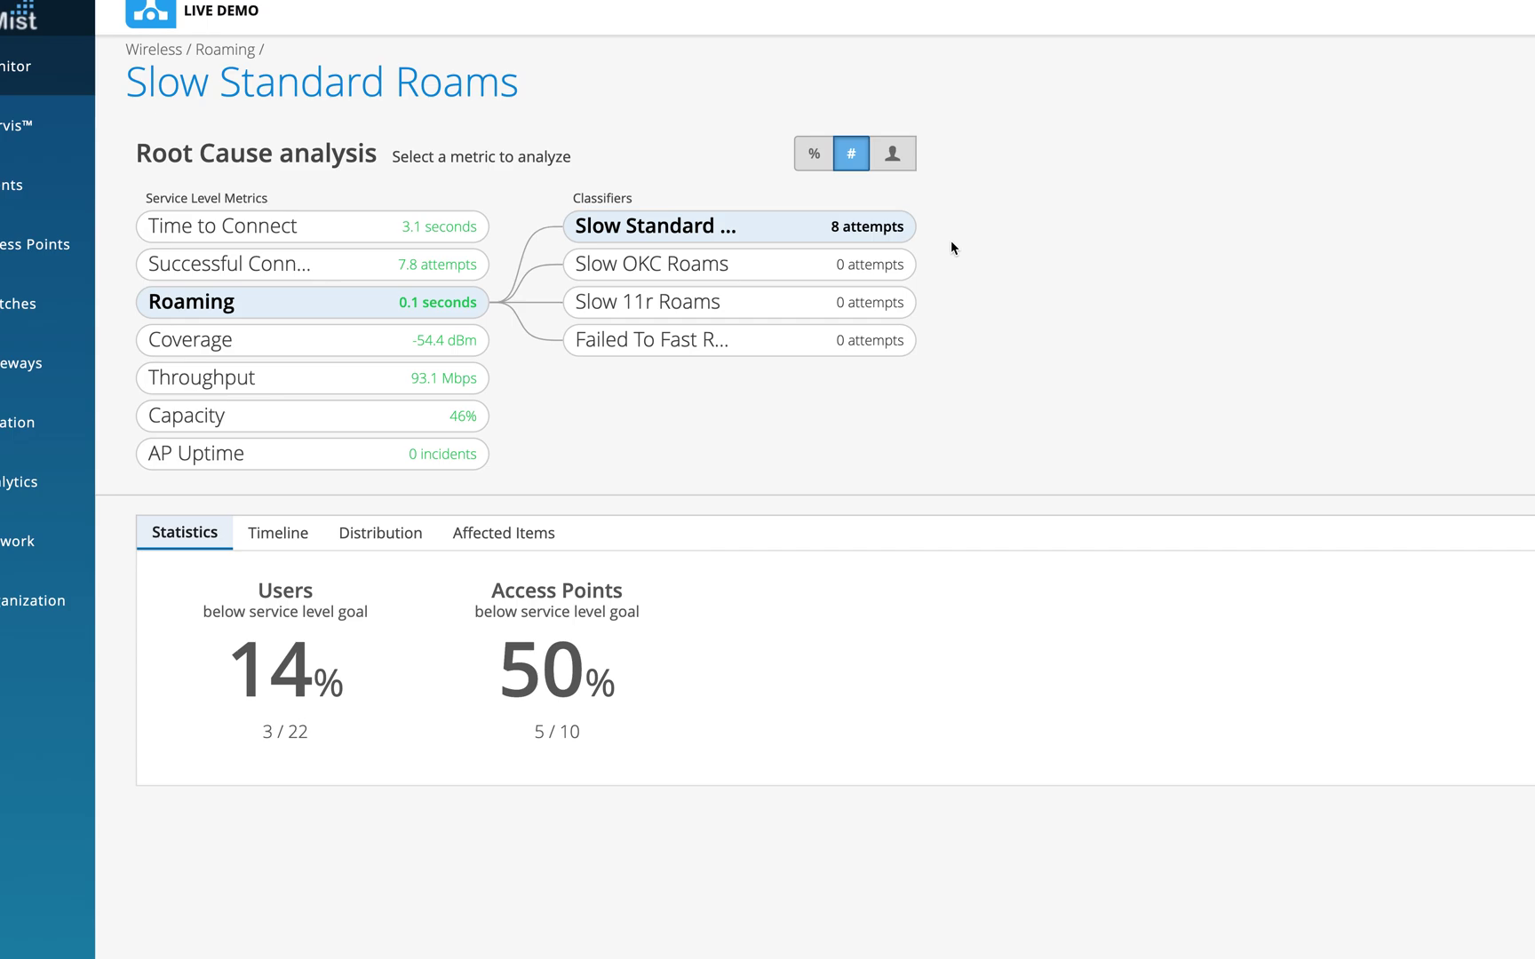
click(893, 154)
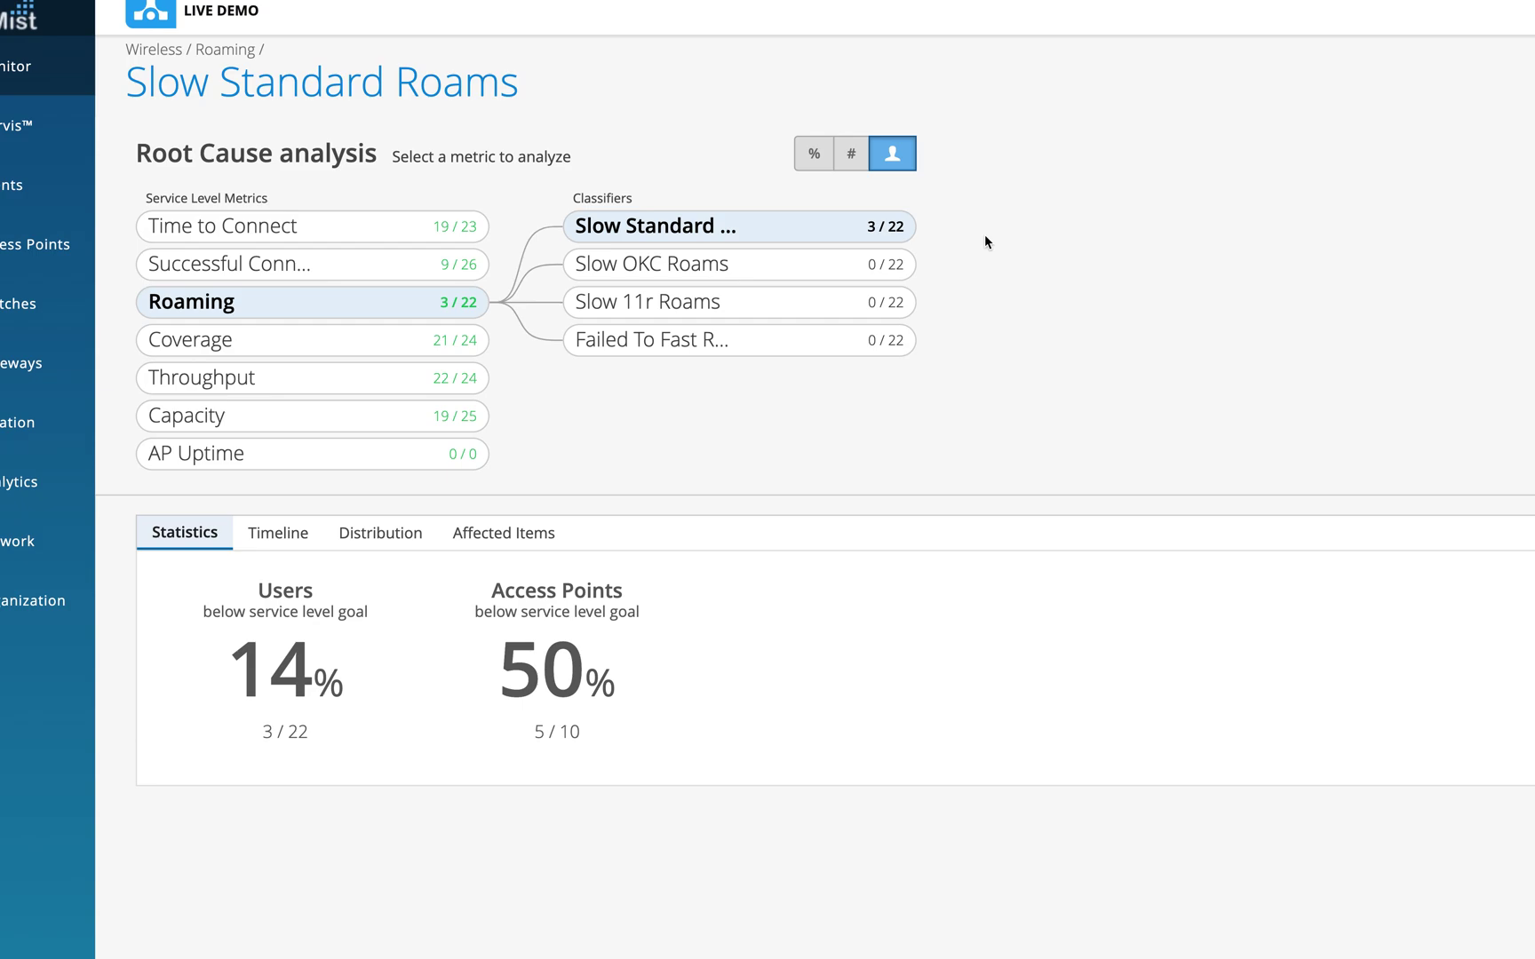
scroll(985, 242, up, 1)
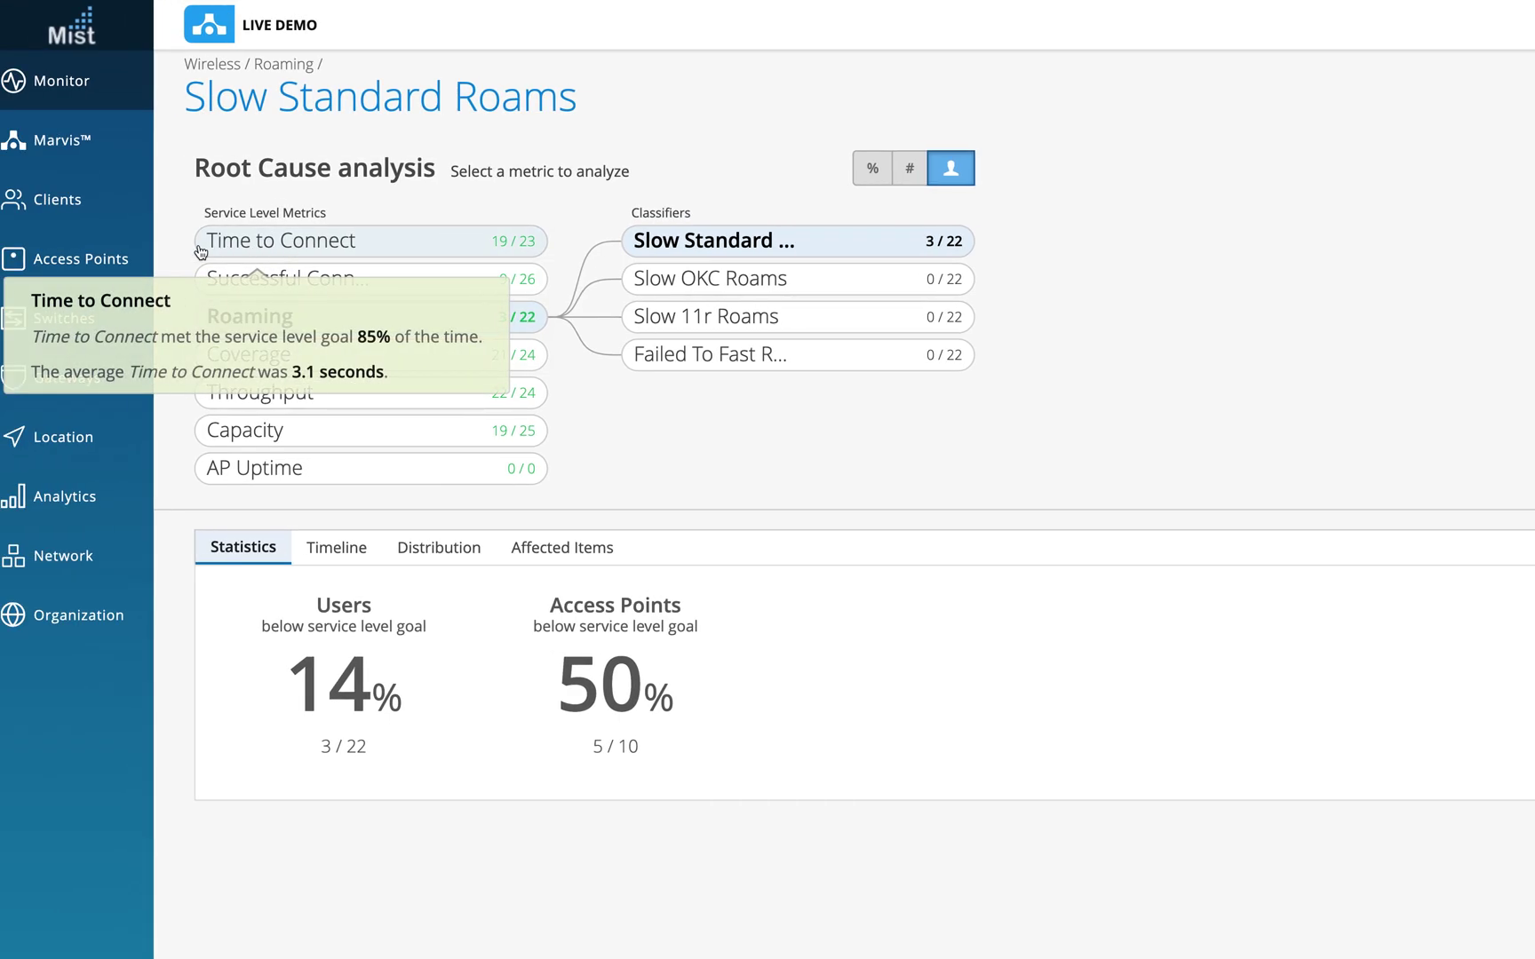
click(240, 65)
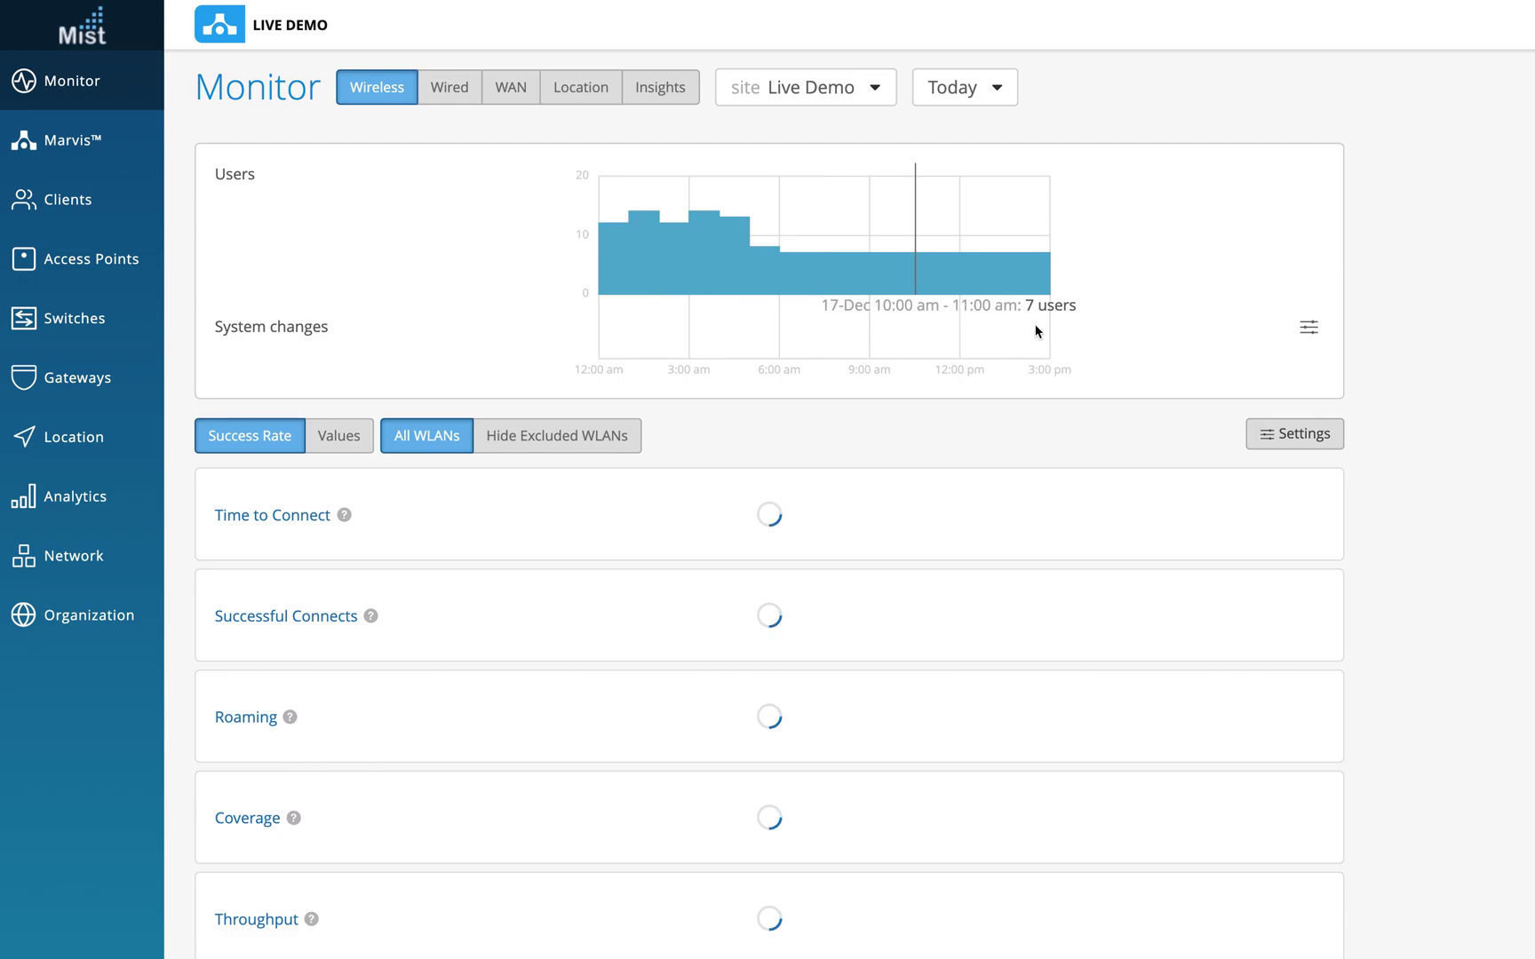
Step: Set the range to Last 7 Days and review Roaming in the unchanged customization dialog
click(995, 87)
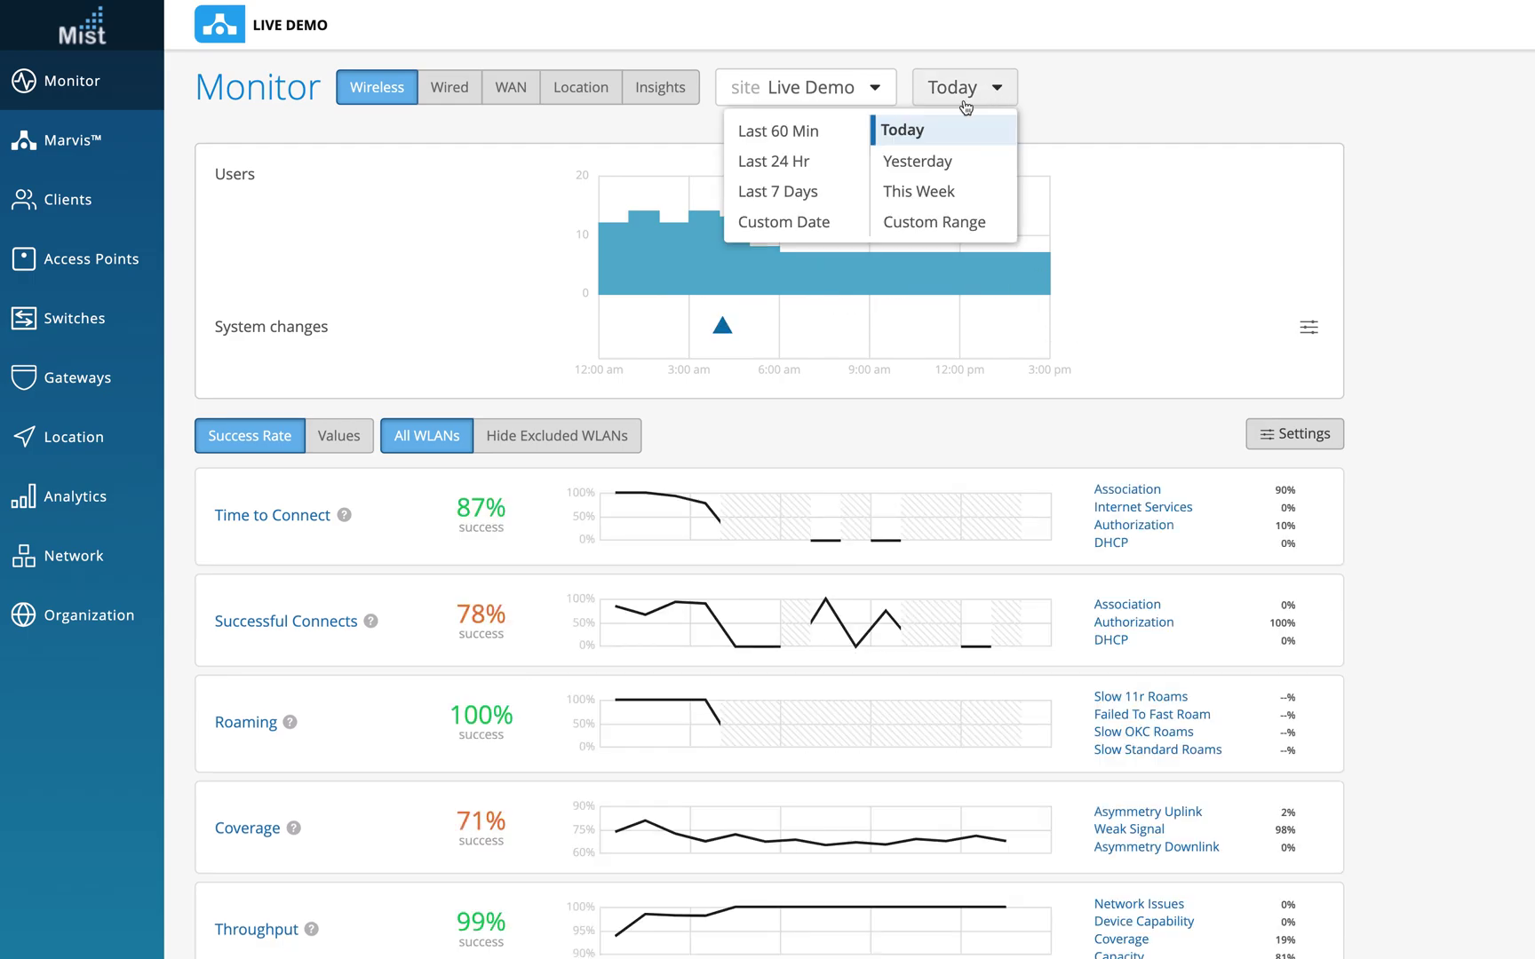
click(796, 192)
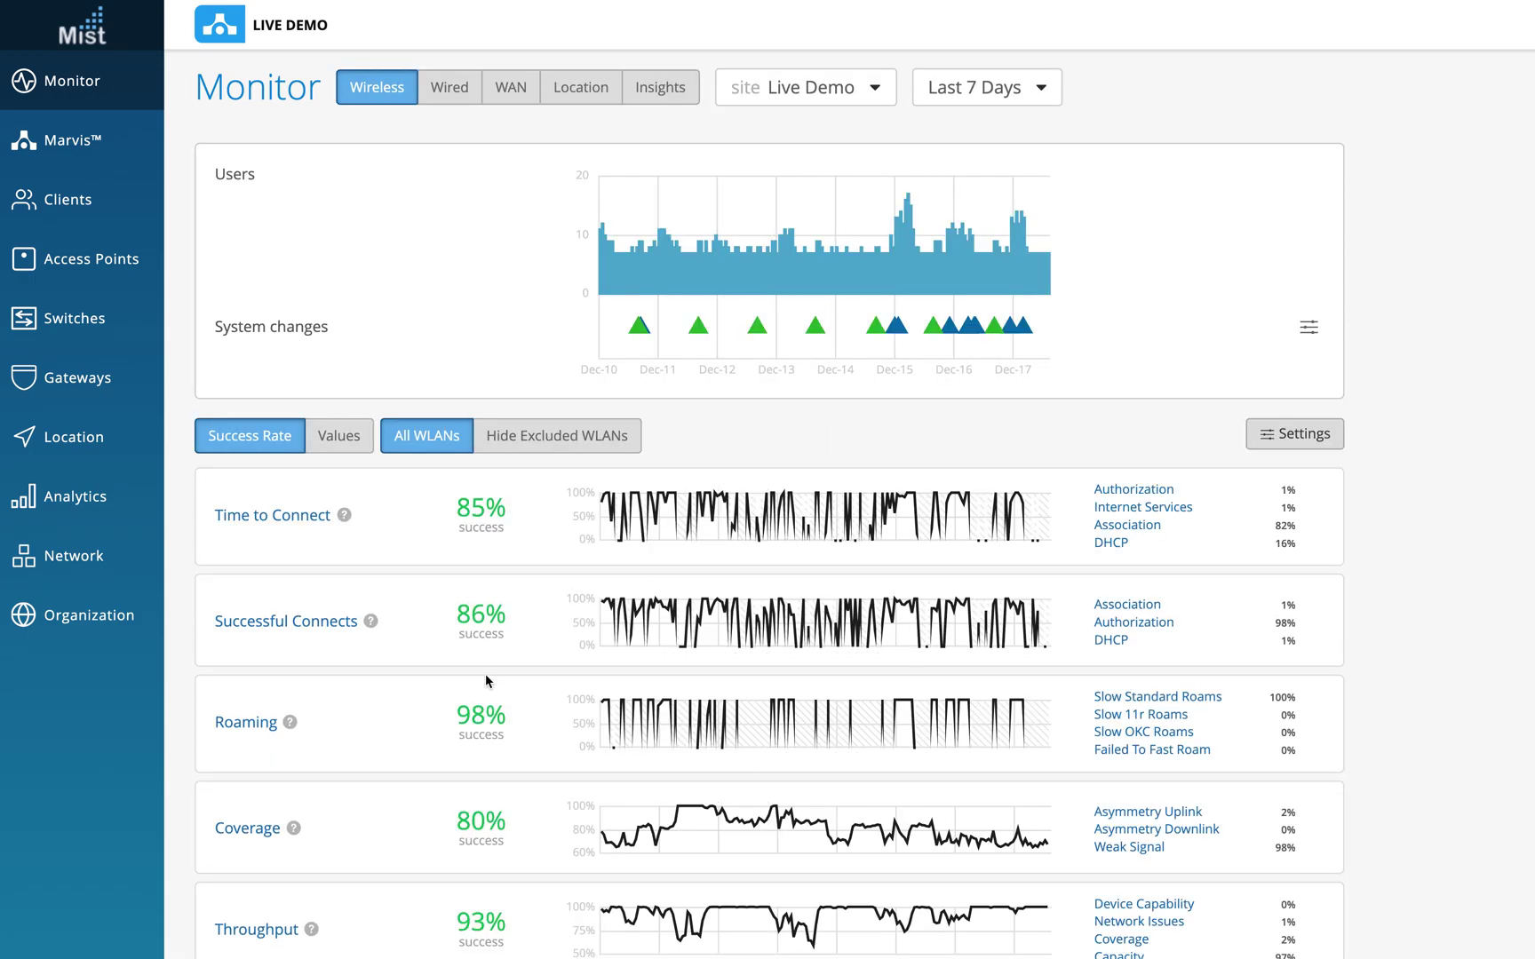
scroll(487, 680, down, 1)
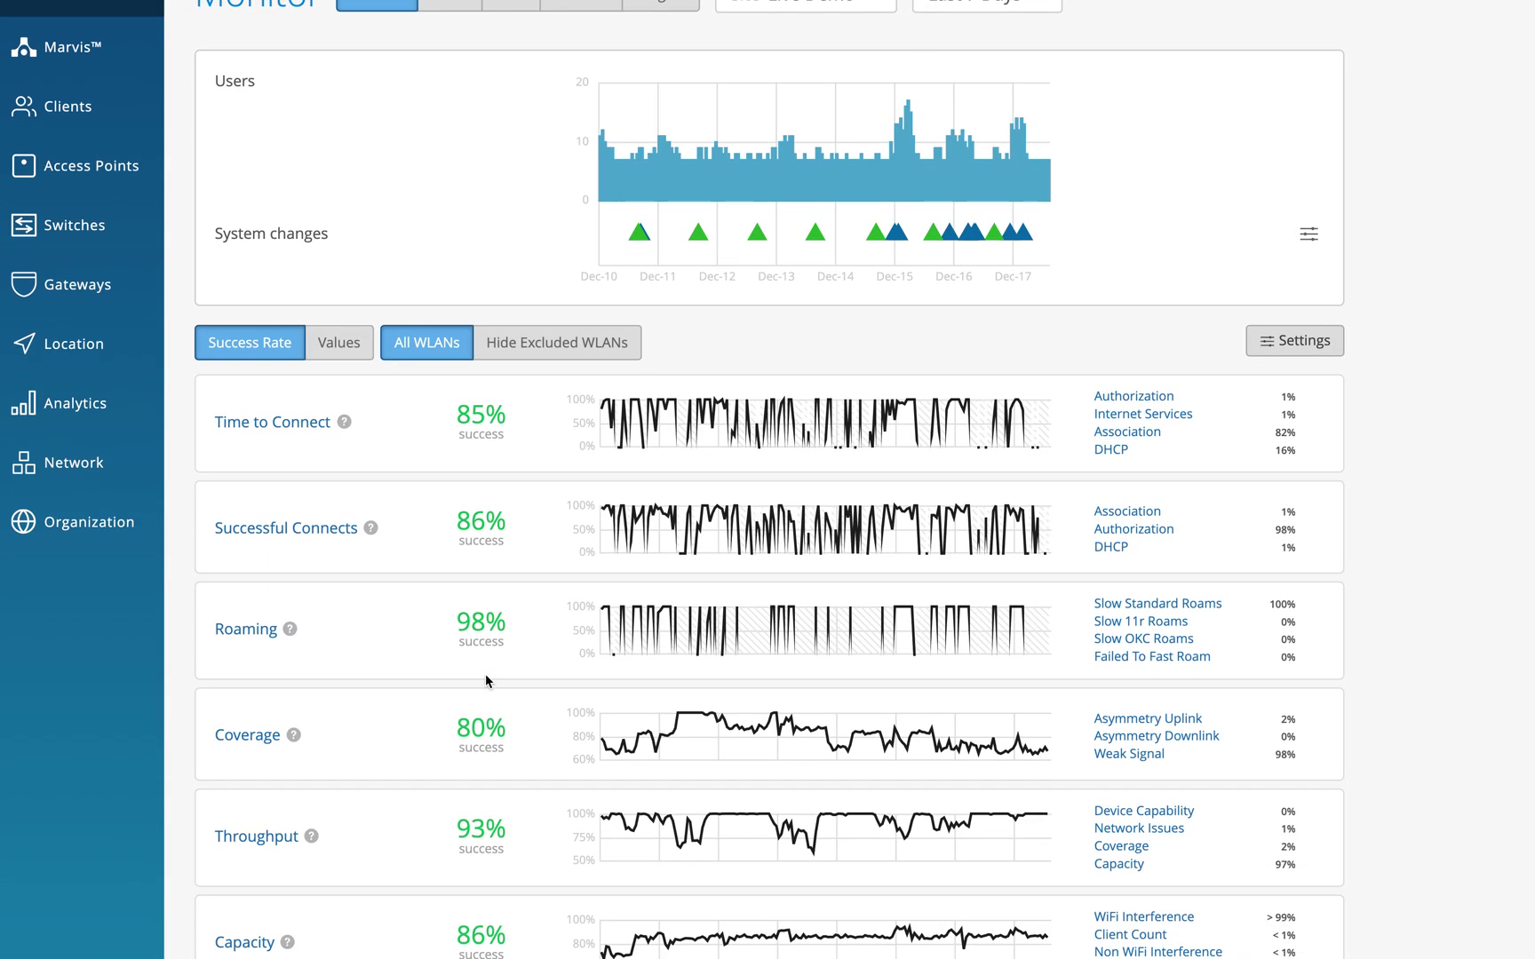
click(1262, 354)
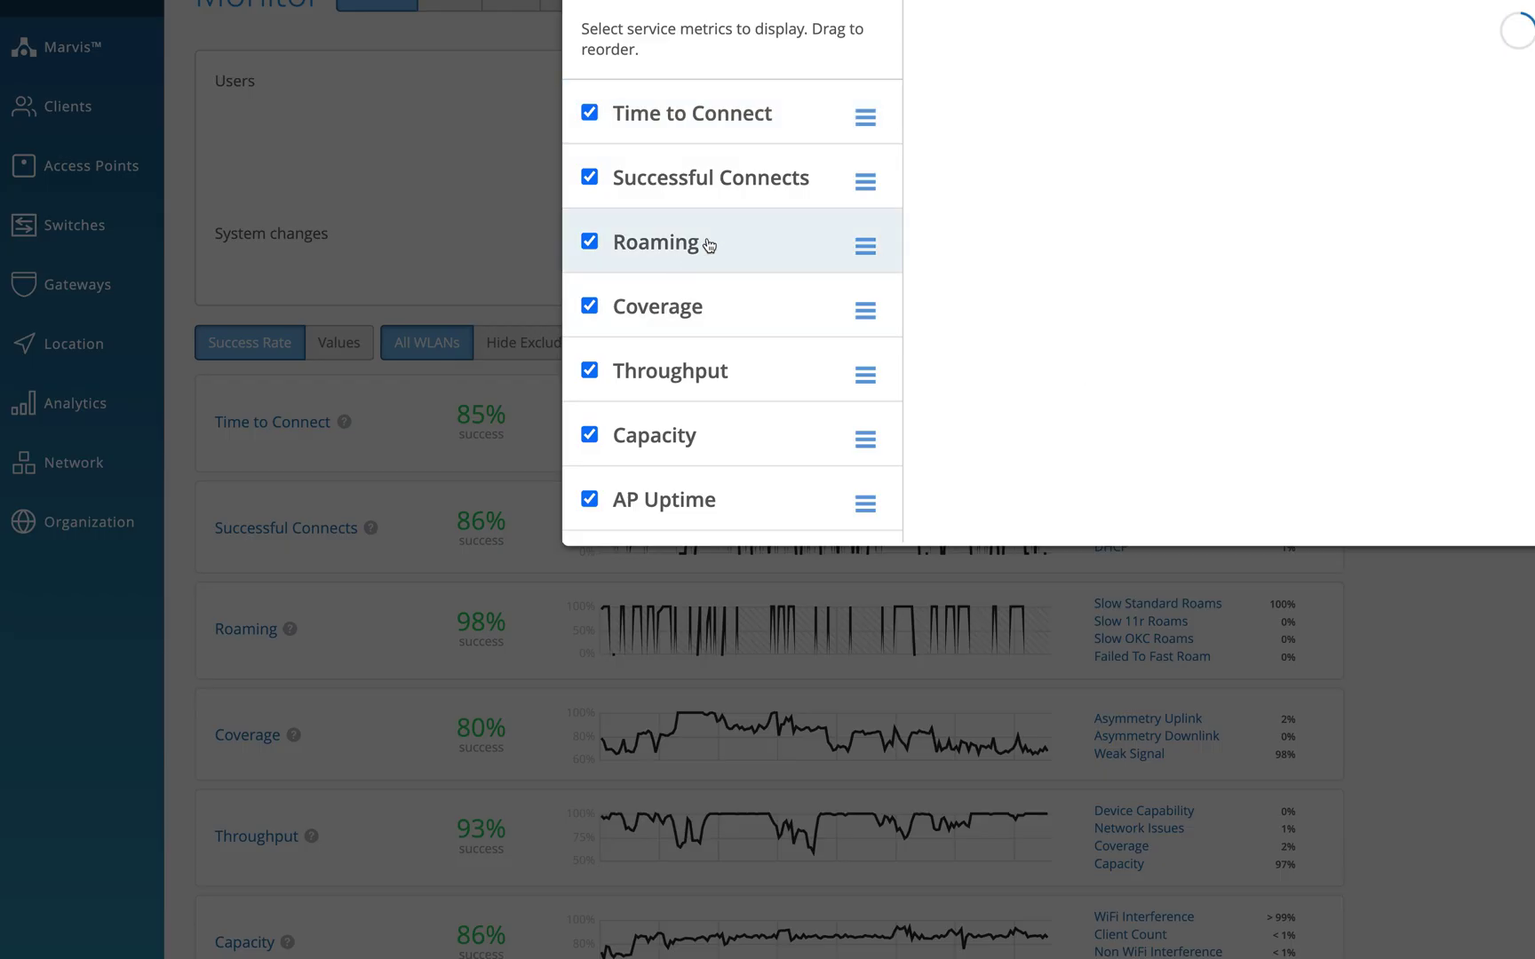
scroll(921, 75, up, 1)
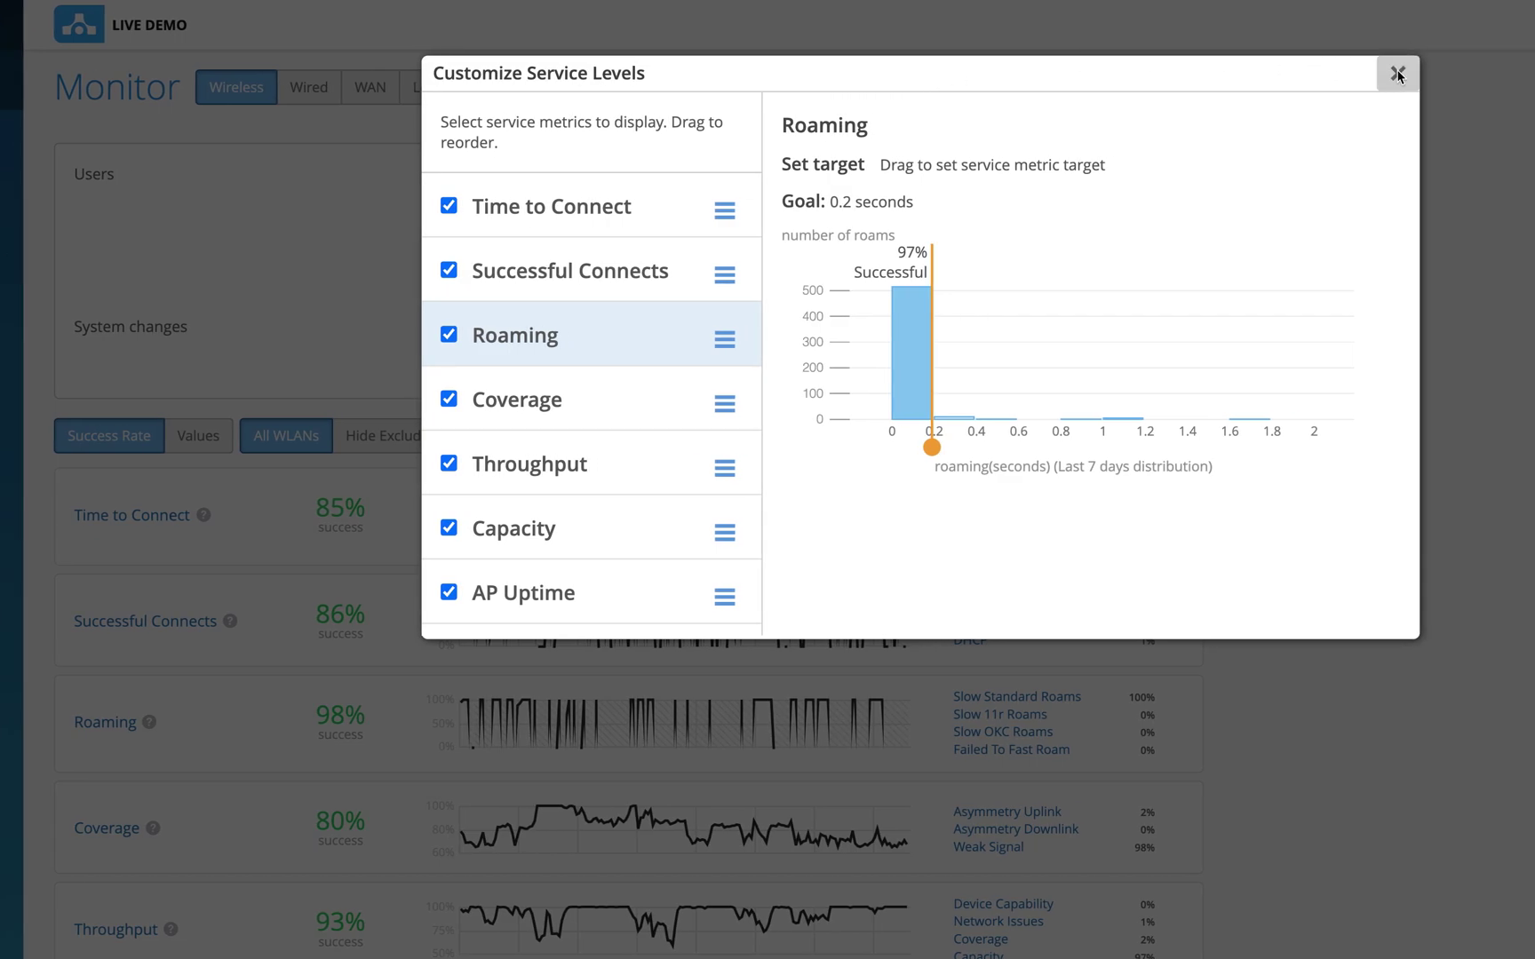
click(1399, 72)
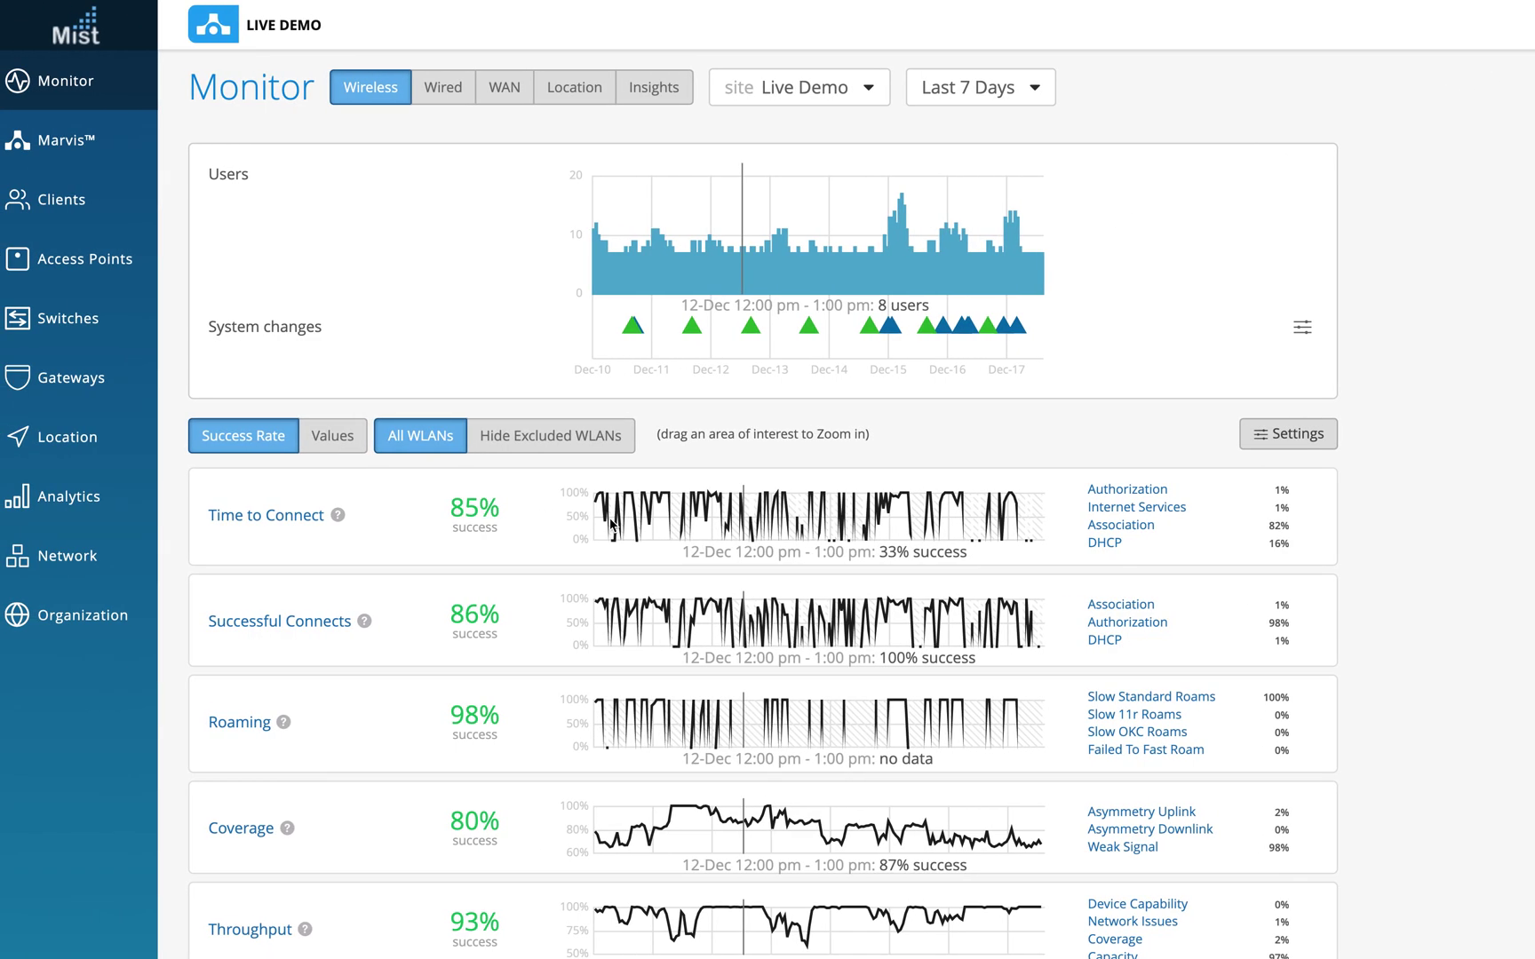
scroll(612, 525, down, 1)
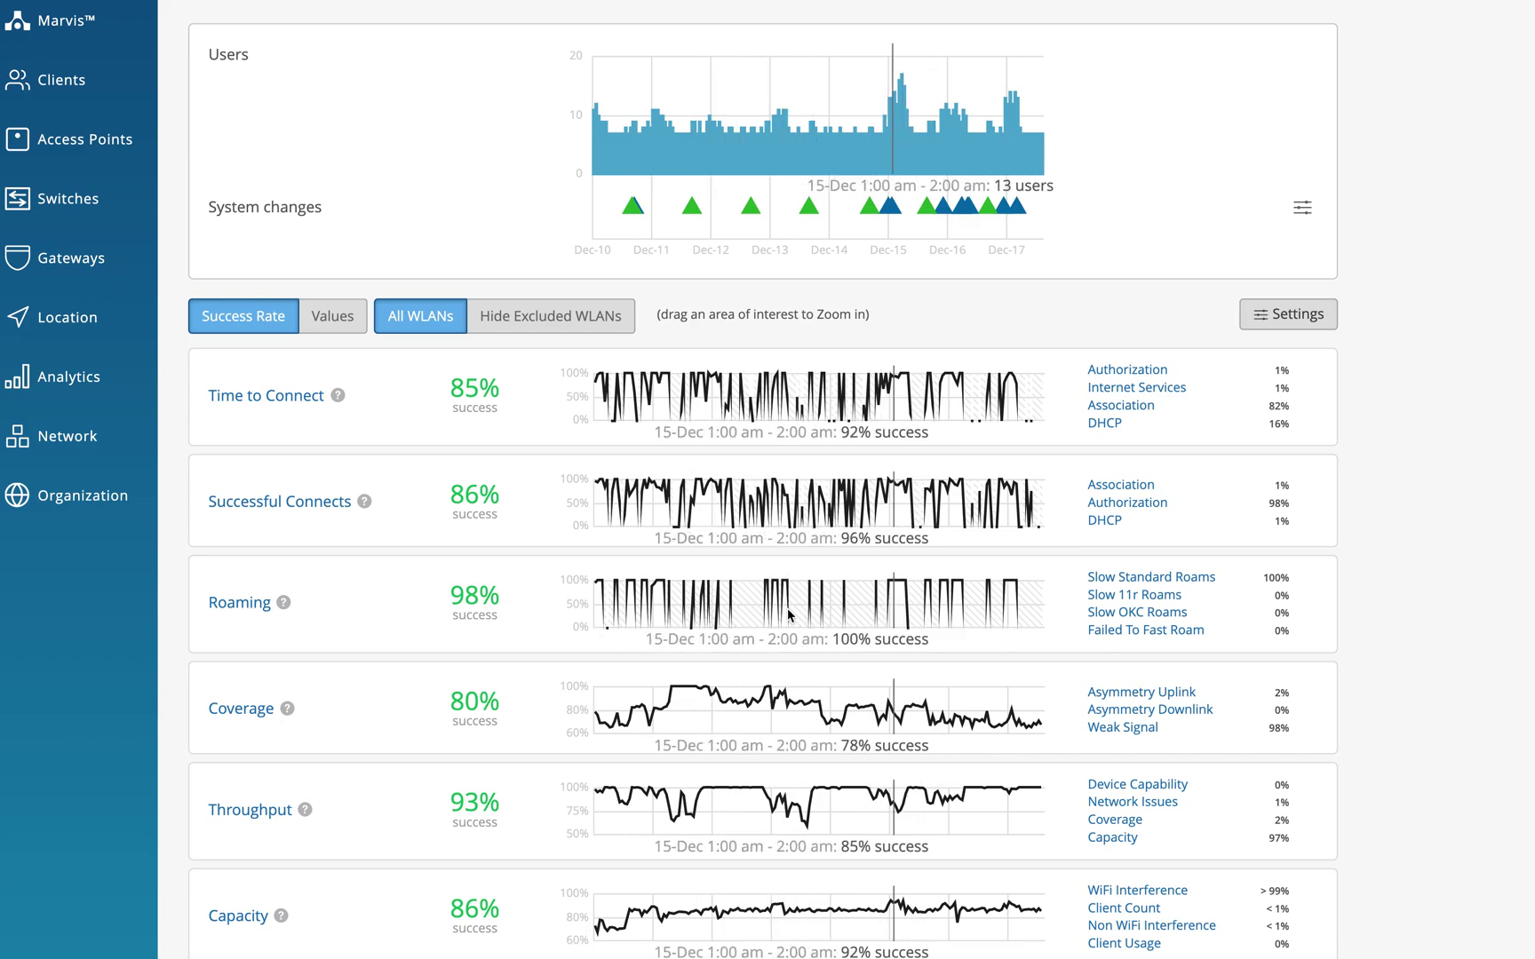
Step: Zoom the Roaming chart to 3:30 pm Dec 11 through 7:30 am Dec 13
drag(694, 597, 791, 614)
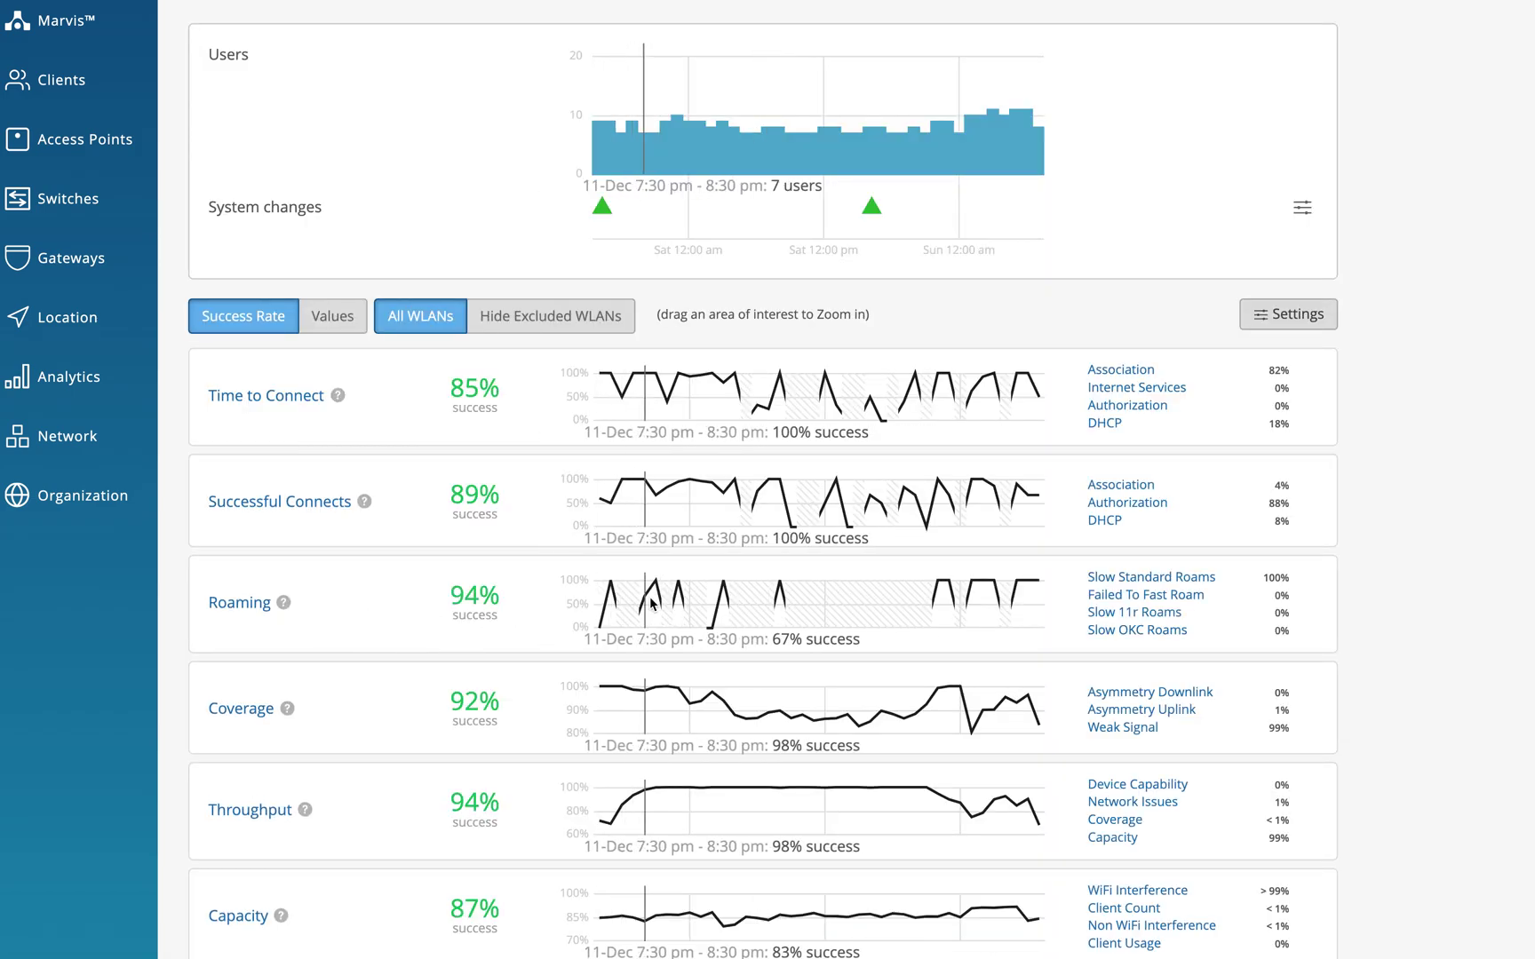
scroll(773, 601, up, 2)
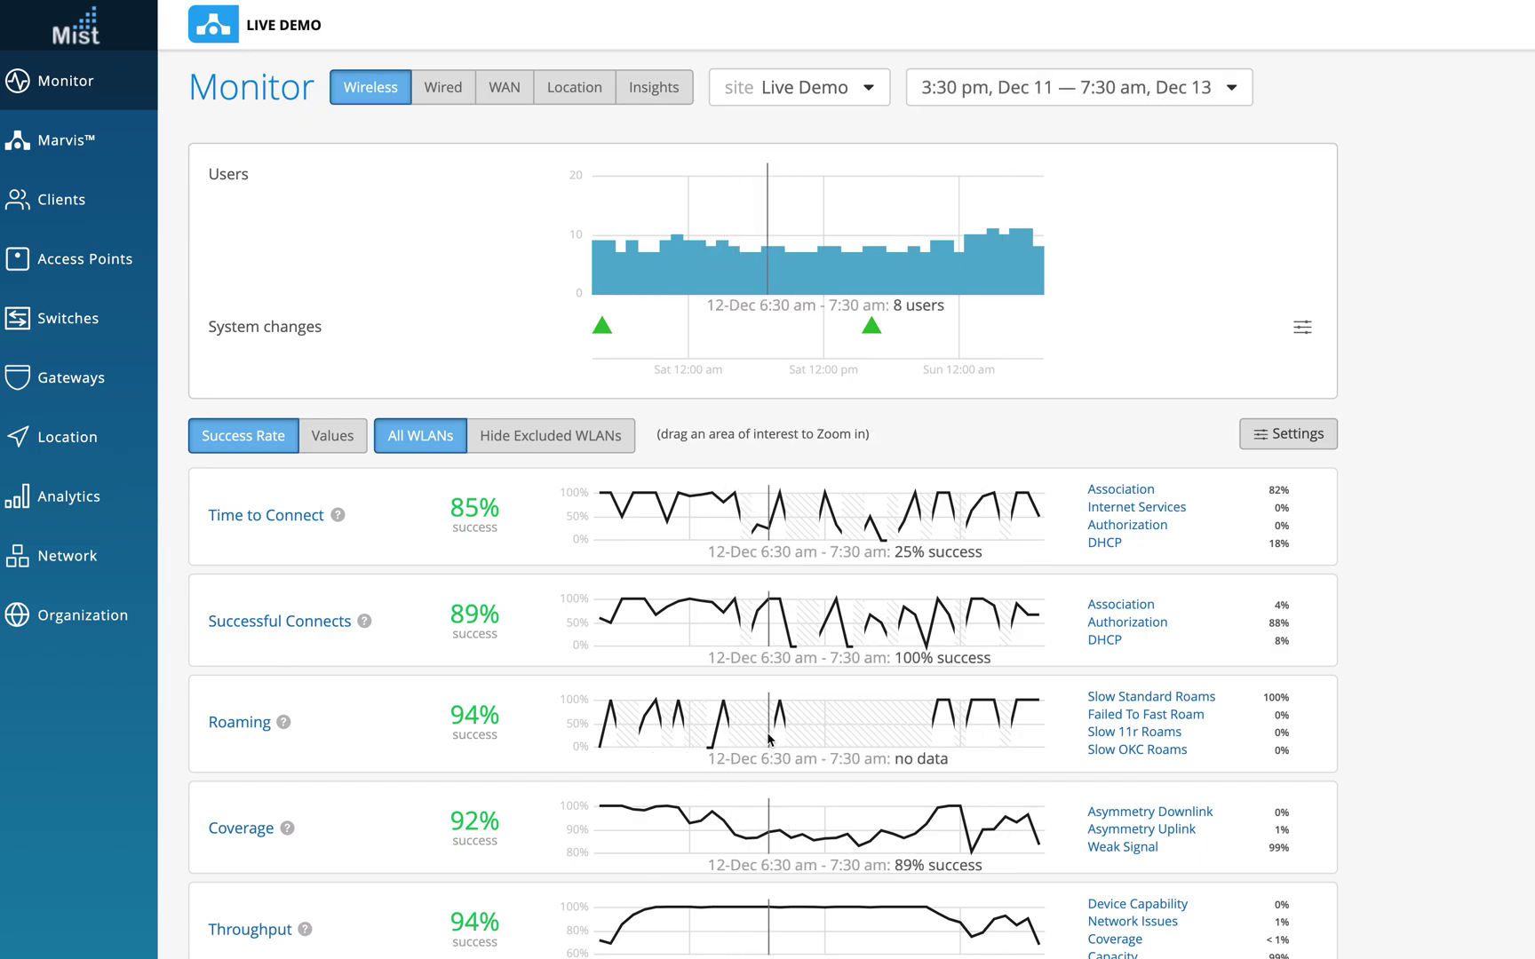
Step: Reset the time range to Last 7 Days, covering Dec 10 to Dec 17
click(1237, 90)
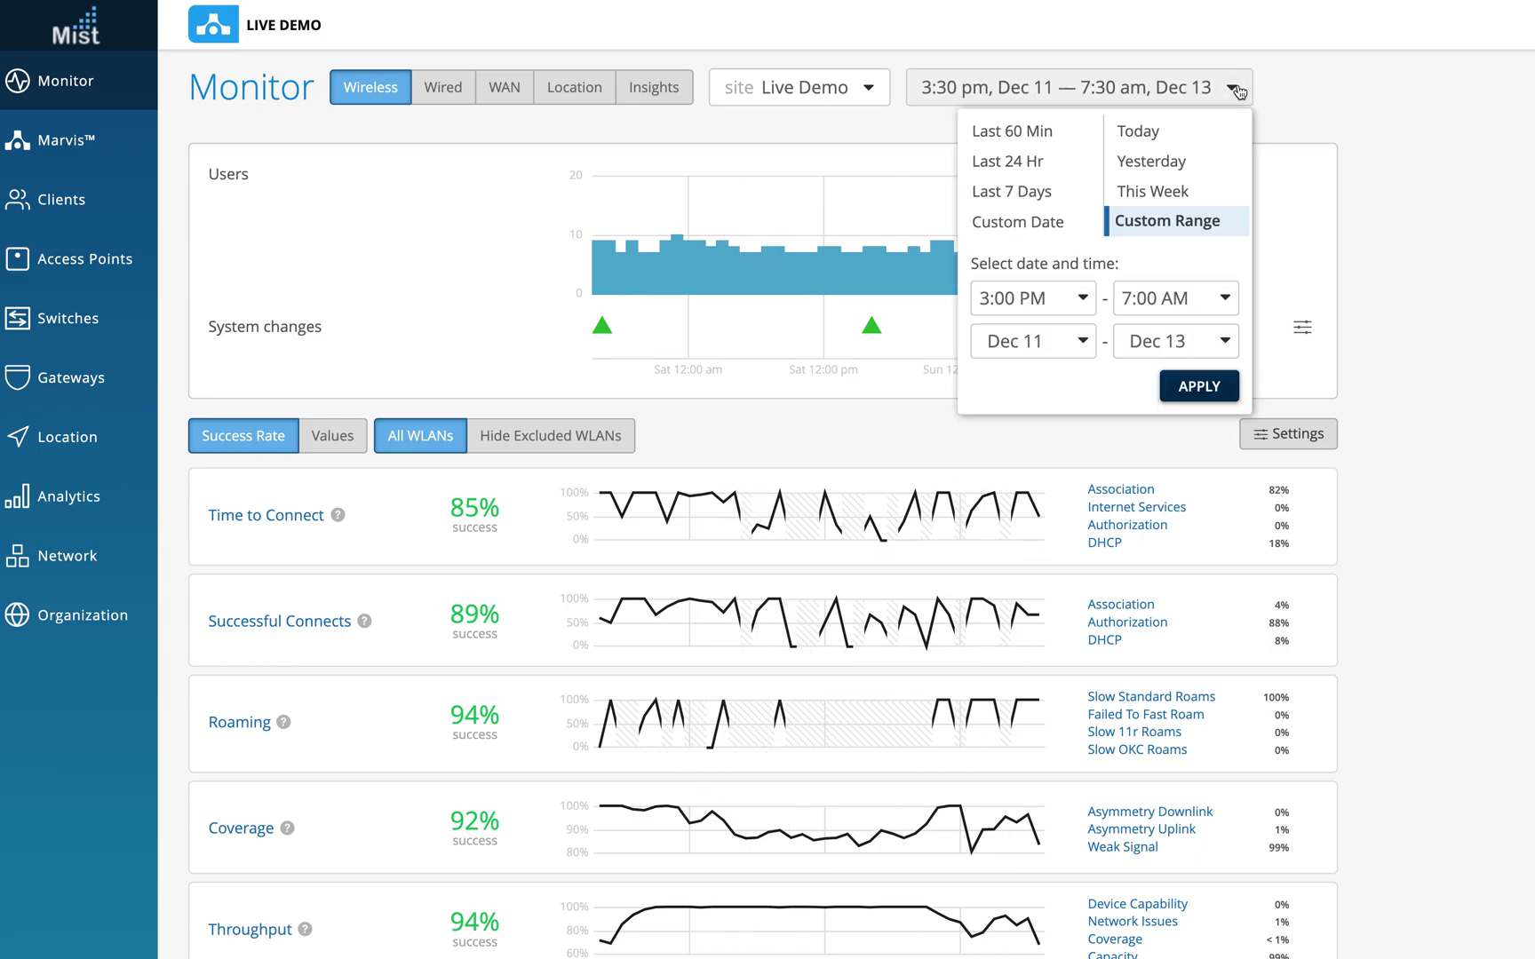
click(1040, 188)
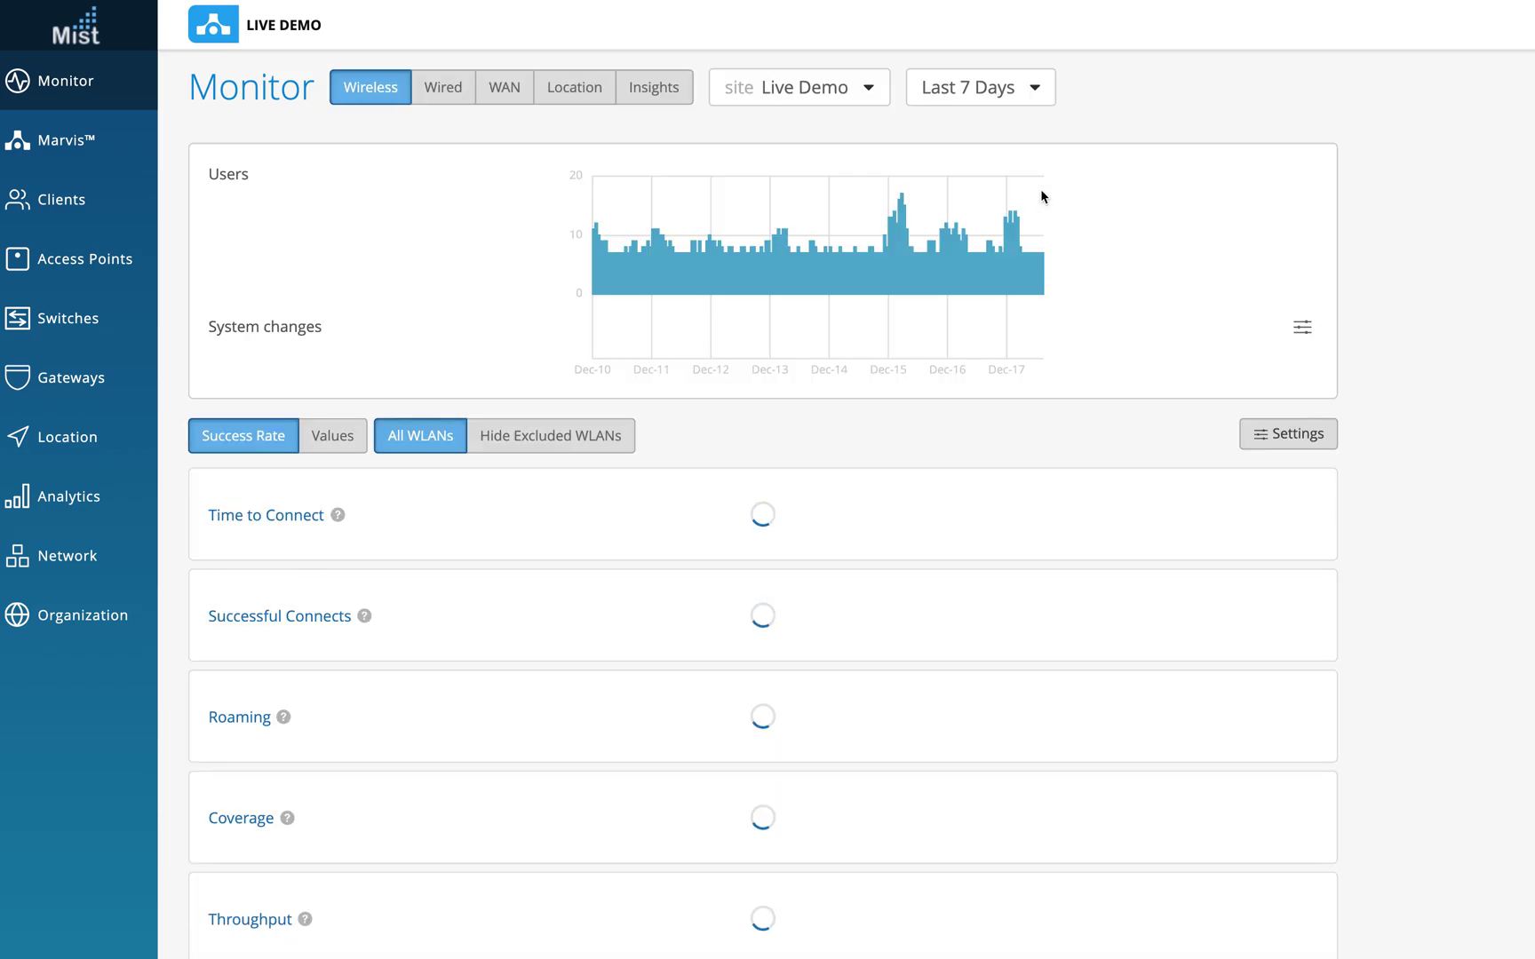
scroll(540, 759, down, 3)
scroll(540, 760, down, 1)
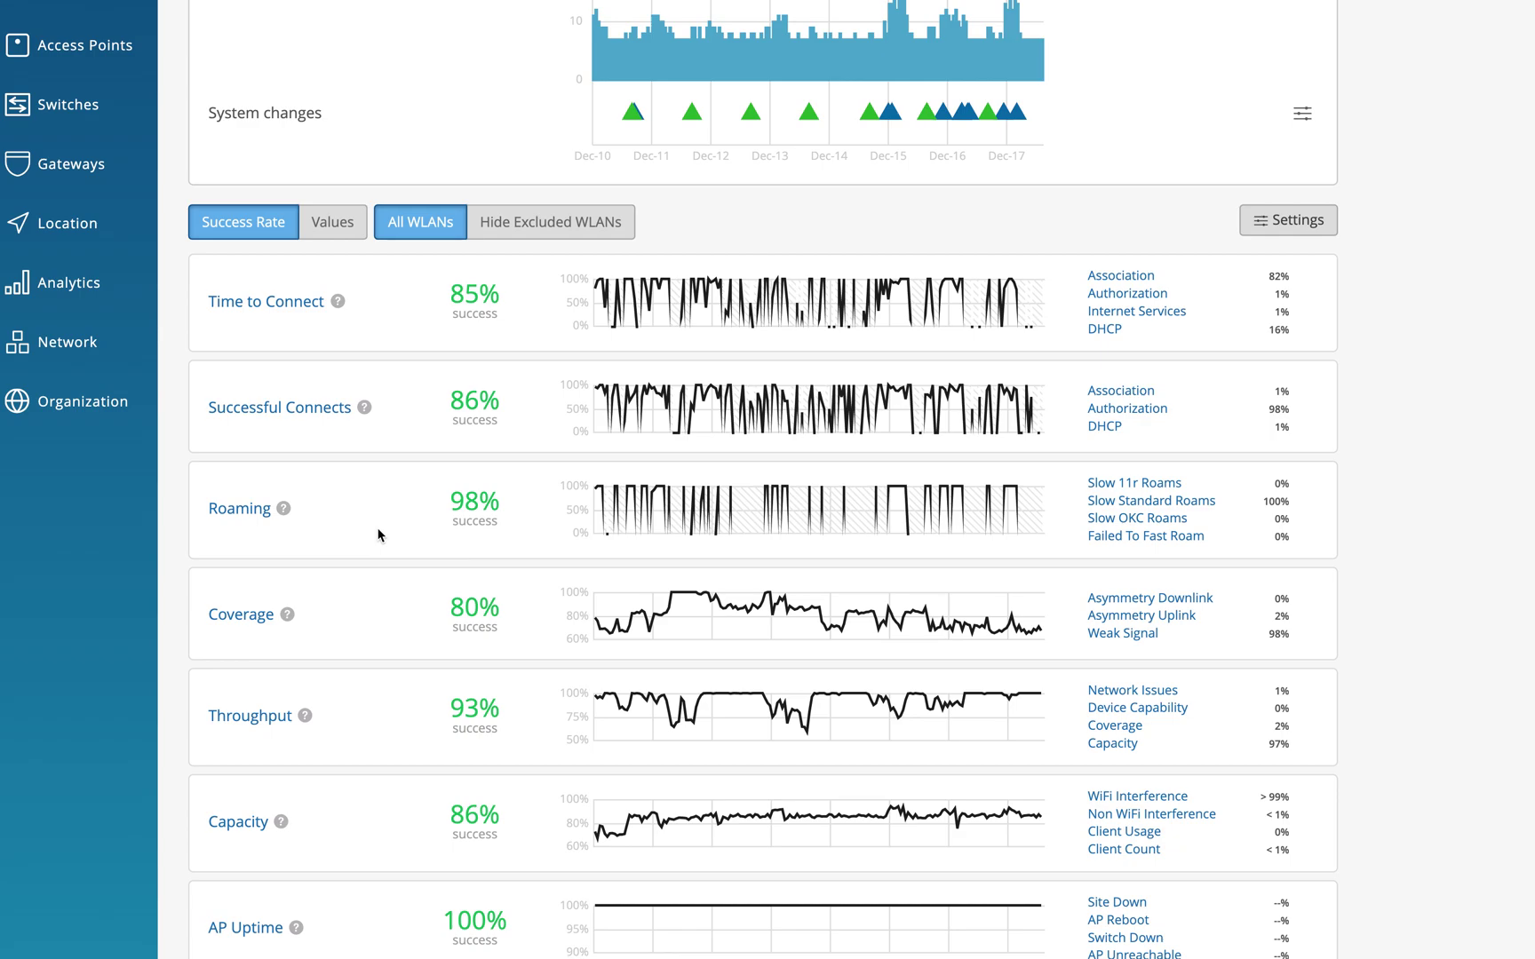
scroll(380, 535, up, 1)
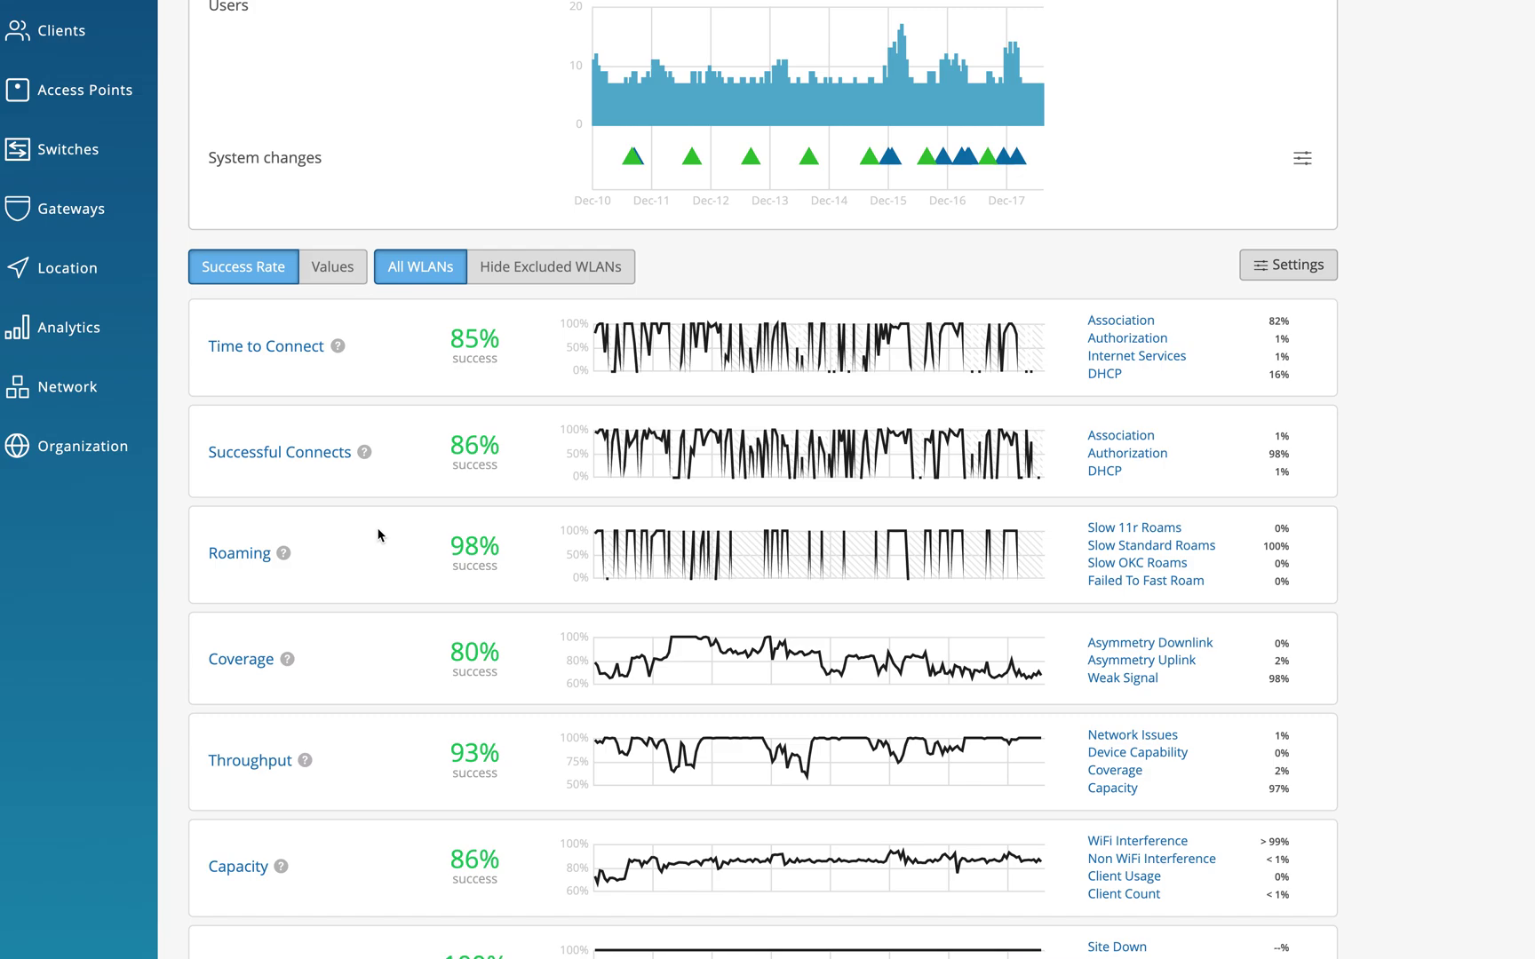
scroll(599, 360, up, 4)
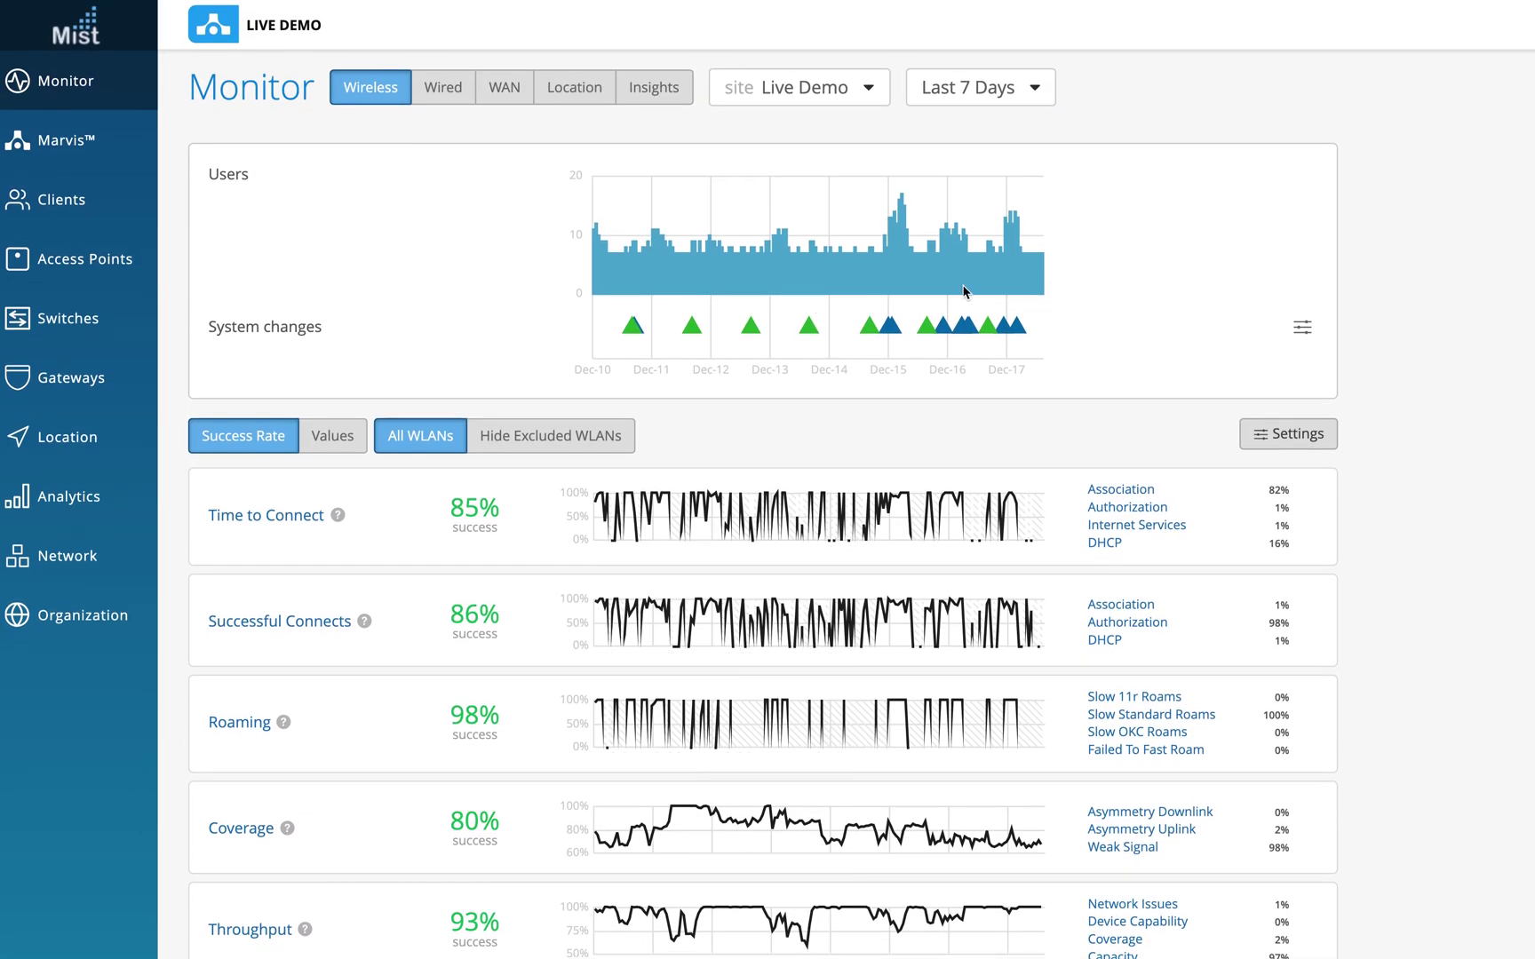